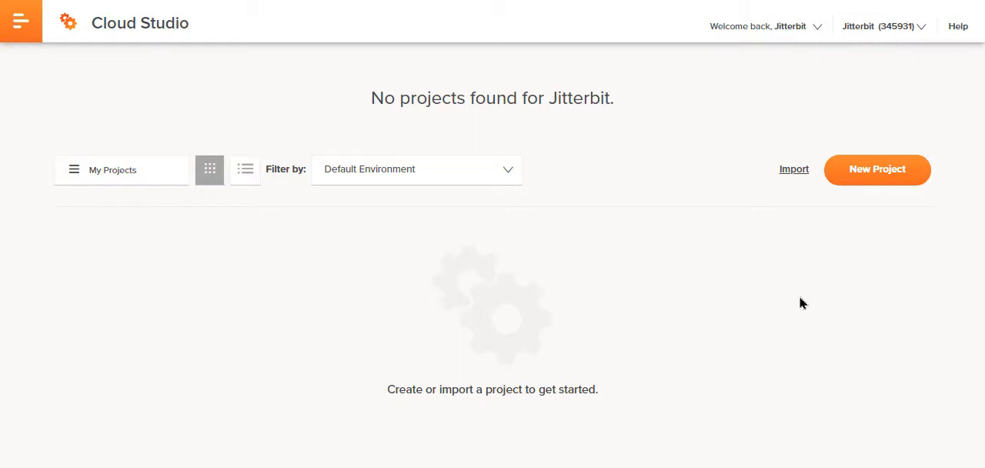
Step: Create a new project named ServiceNow to FTP Tutorial in the Default Environment and open it for designing
click(886, 180)
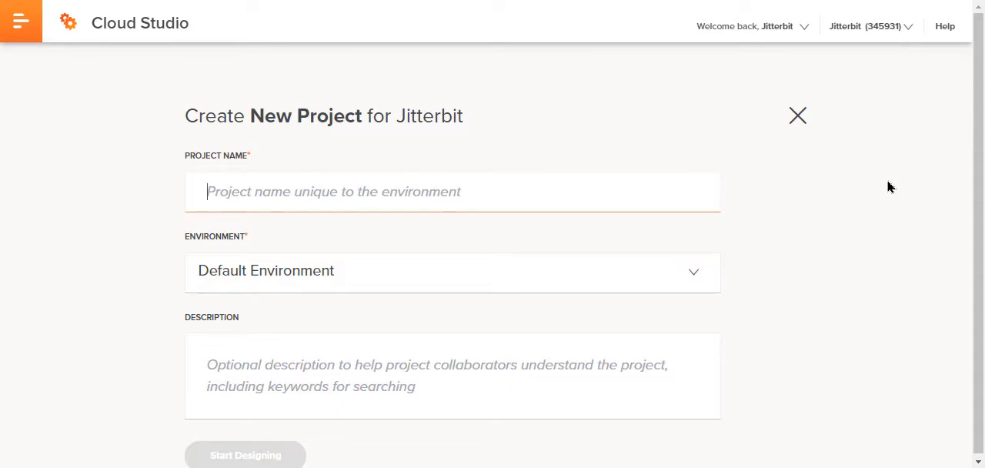
text(Service)
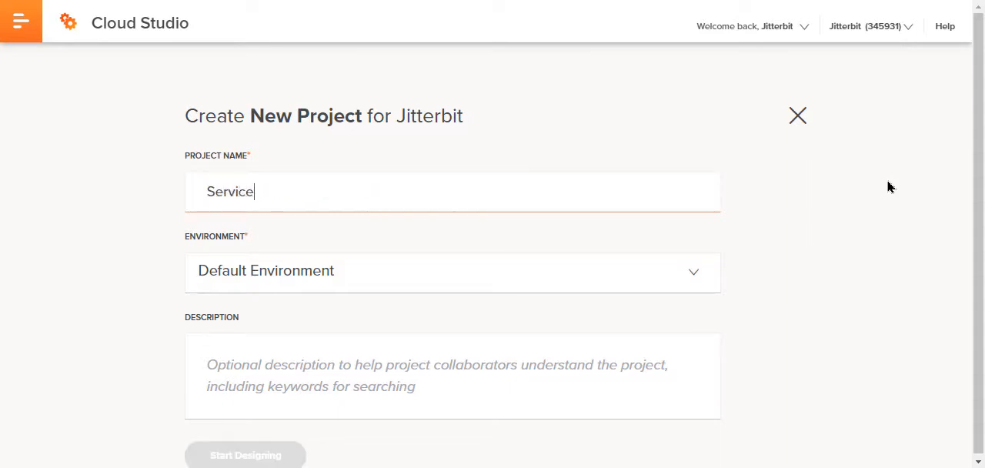
text(Now to FTP Tutorial)
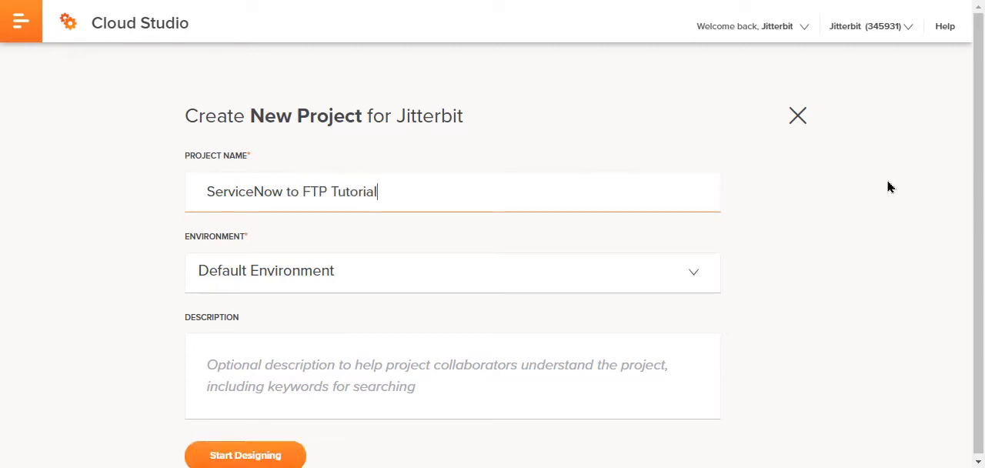
click(644, 290)
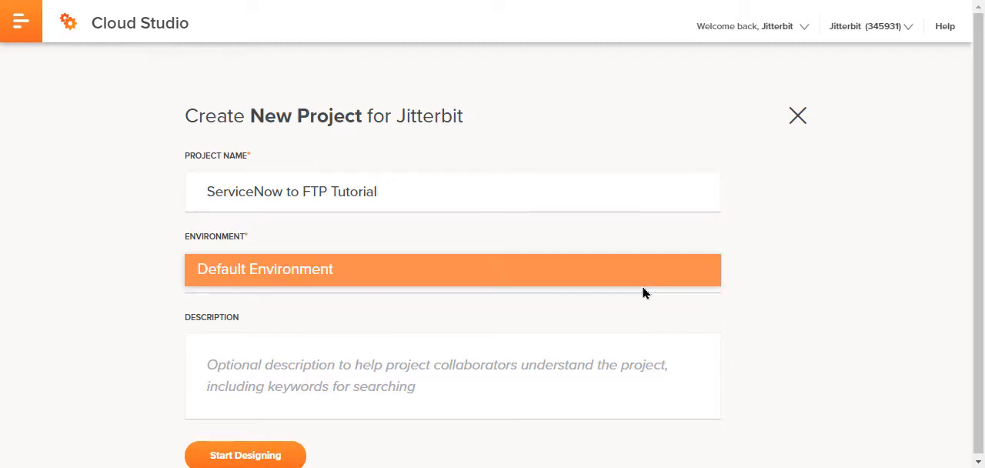
click(644, 283)
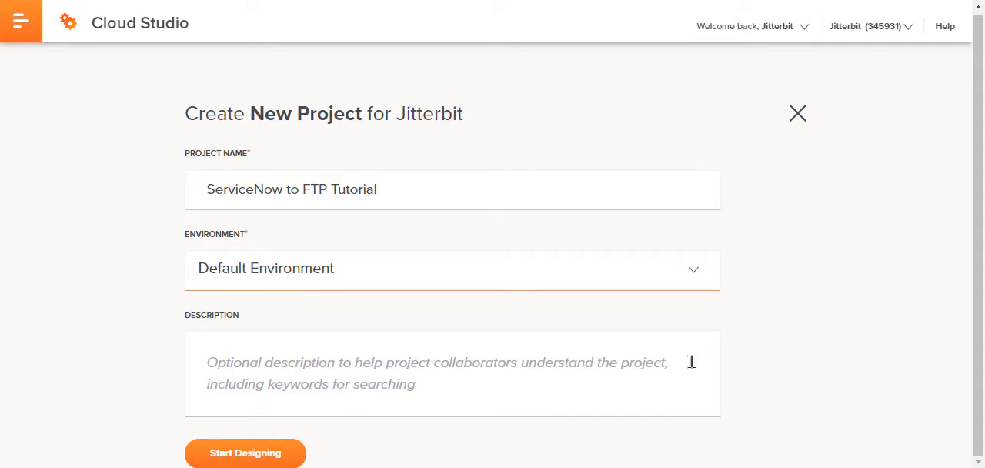
click(282, 457)
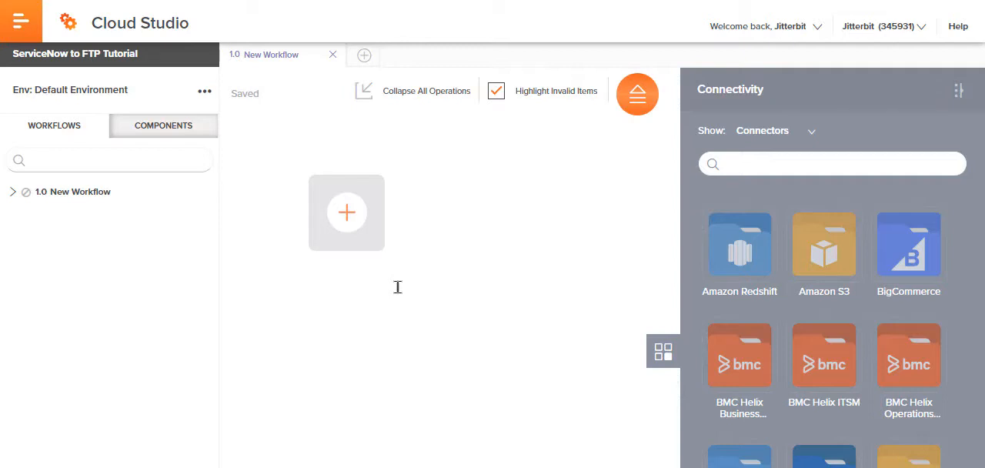
Step: Set up a ServiceNow endpoint from the ServiceNow connector, using the ServiceNow project variables, and save it after testing the connection
click(753, 168)
text(Se)
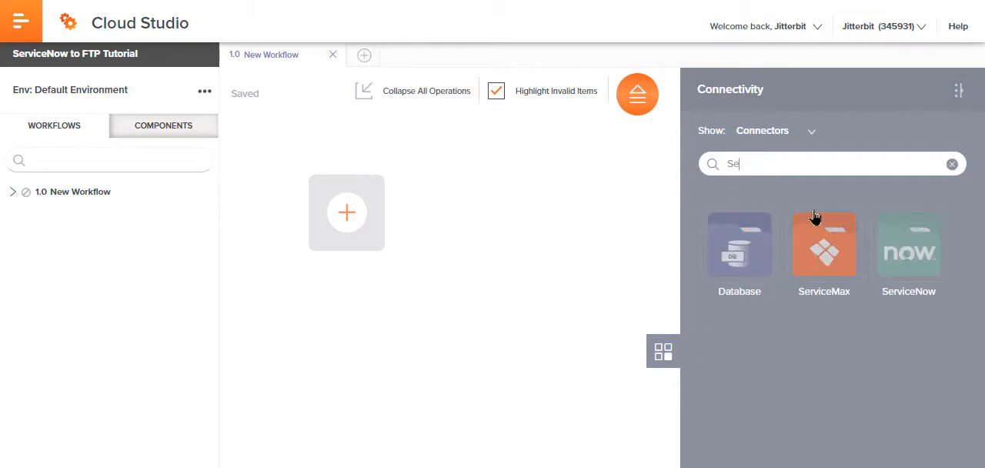
click(931, 253)
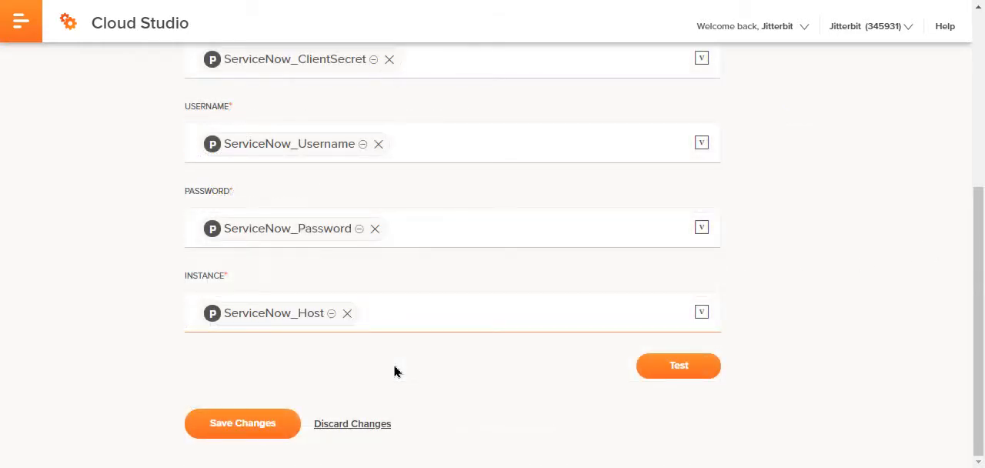
click(688, 371)
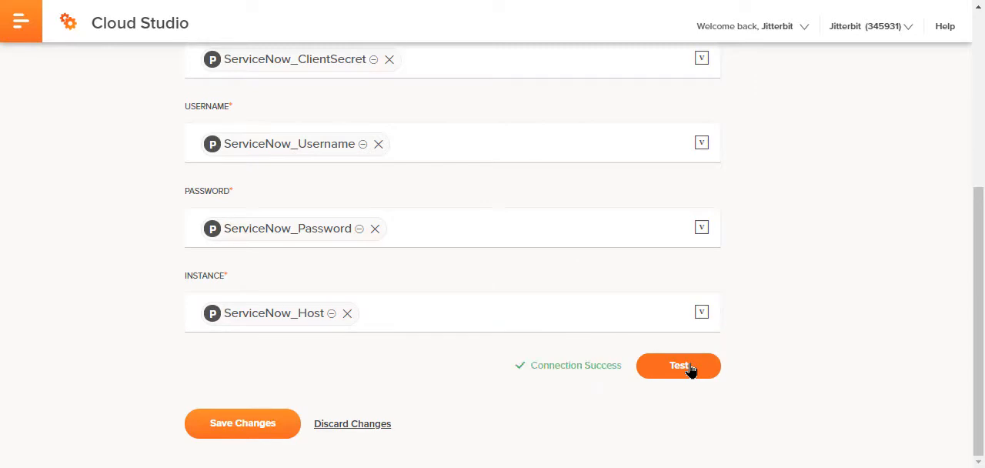
click(277, 421)
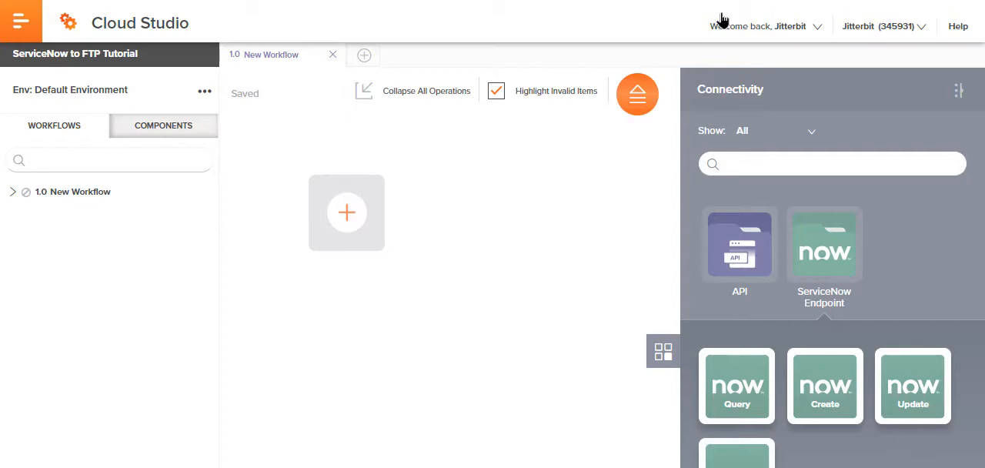
Step: Add the ServiceNow Query activity to the empty workflow and name its operation ServiceNow to FTP
scroll(832, 329, down, 1)
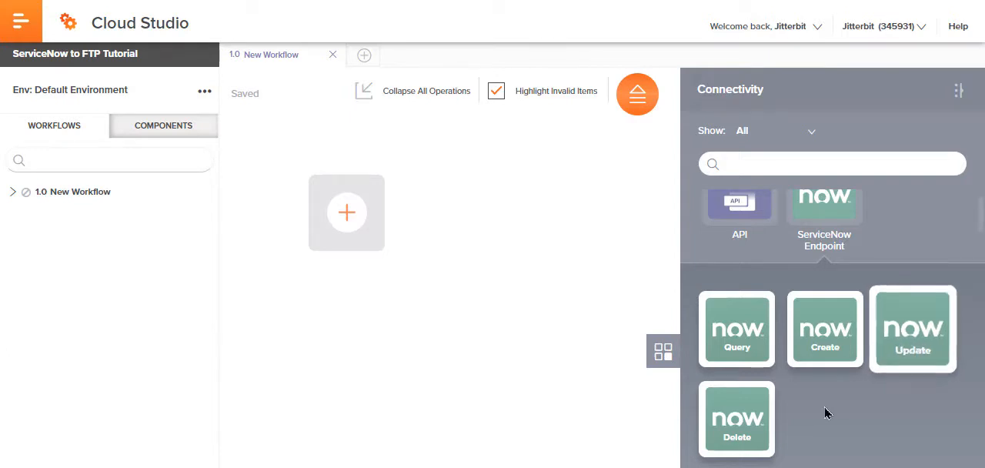
drag(758, 359, 334, 209)
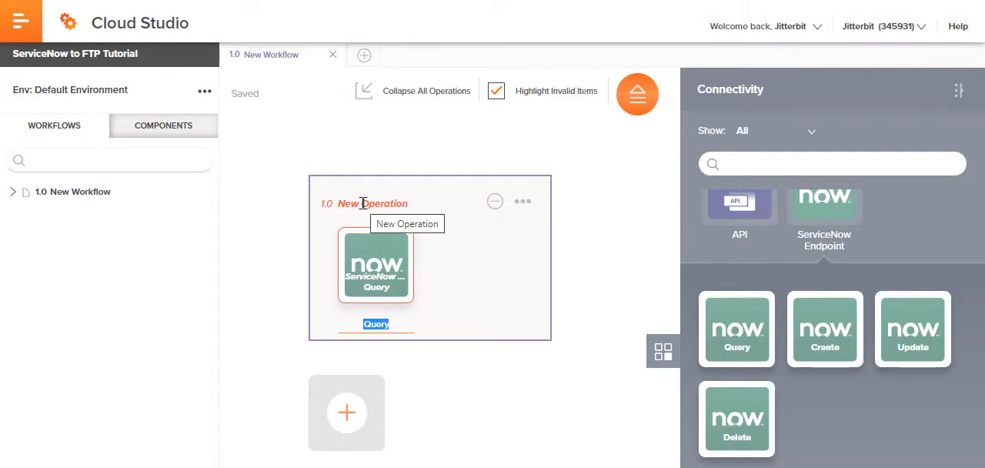
click(362, 203)
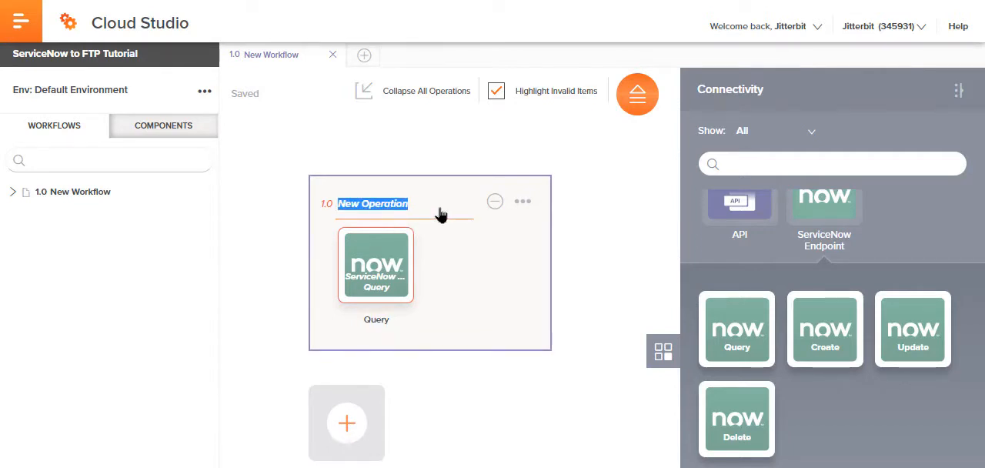
text(Ser)
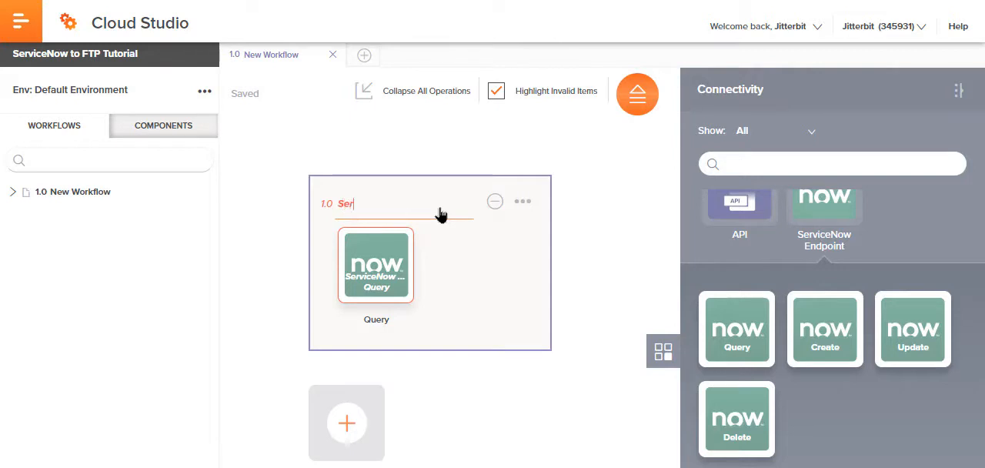
text(viceNow to FTP)
mouse_move(481, 240)
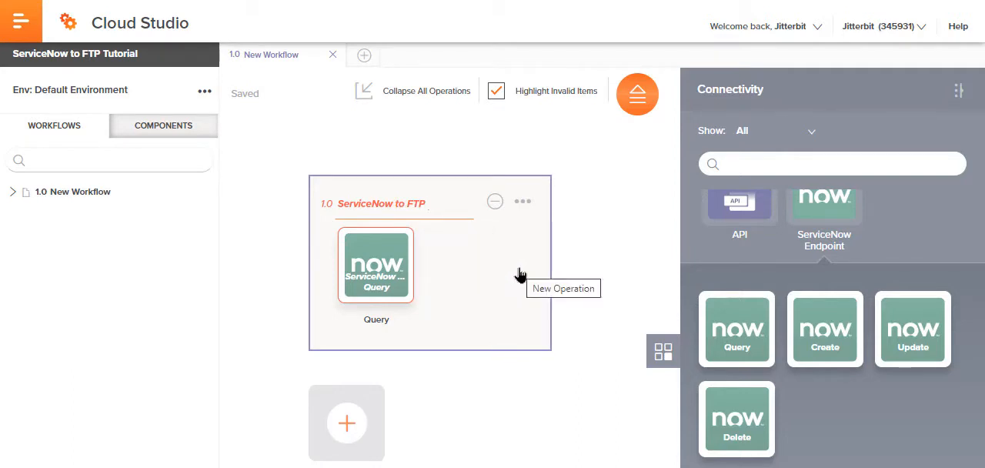
click(373, 323)
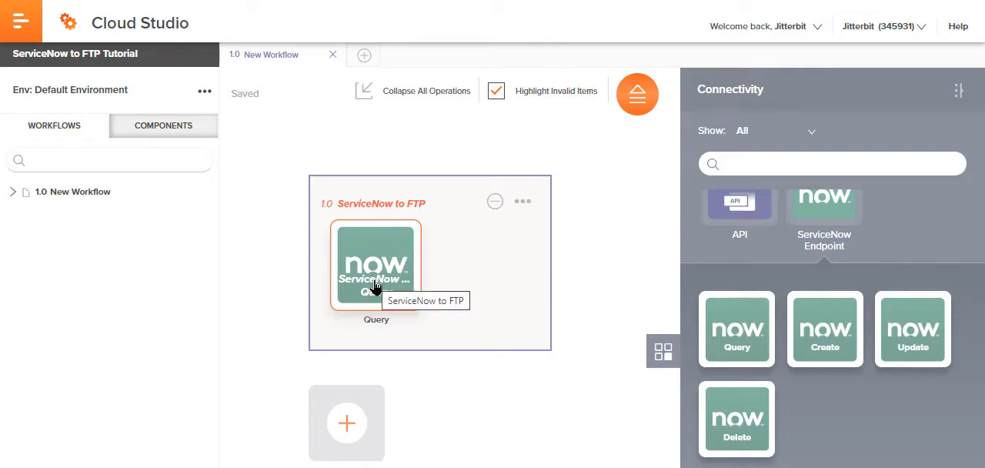
Step: Configure the Query activity by refreshing its object list and choosing the Items object, and proceed to the query builder
double_click(375, 286)
scroll(474, 200, down, 1)
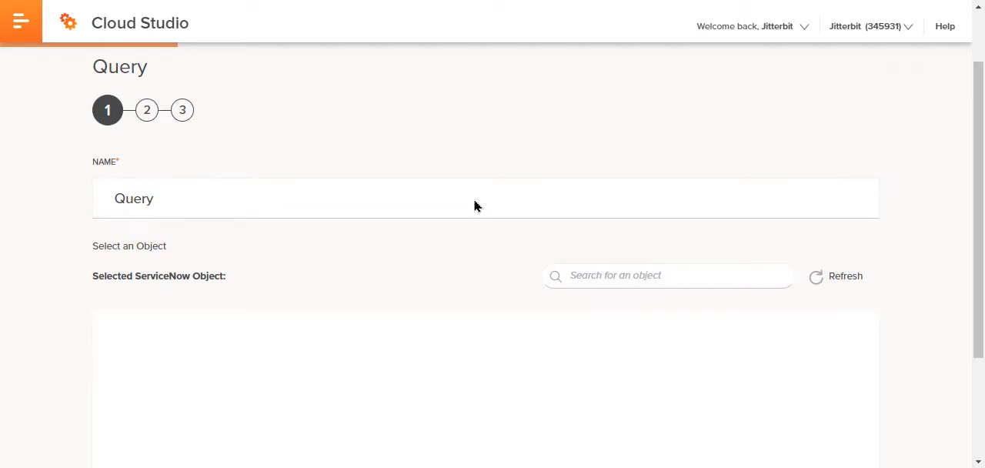
scroll(474, 205, down, 1)
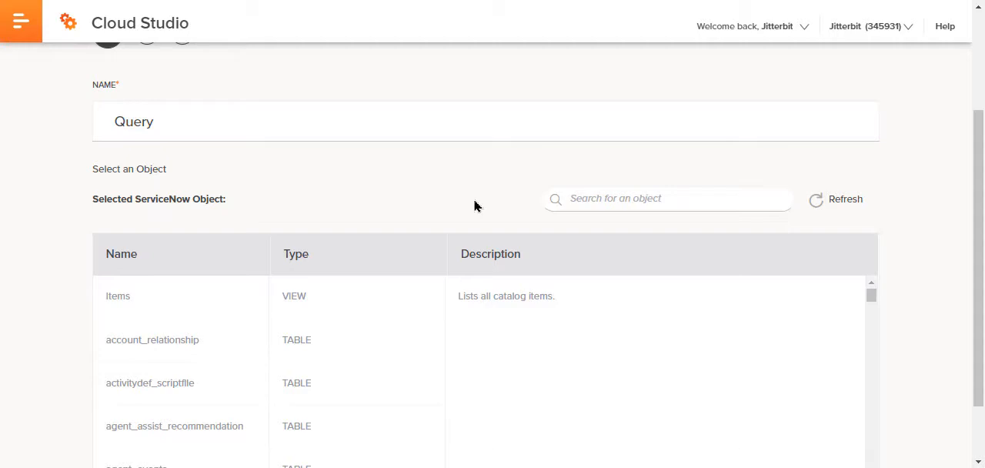
drag(977, 222, 977, 230)
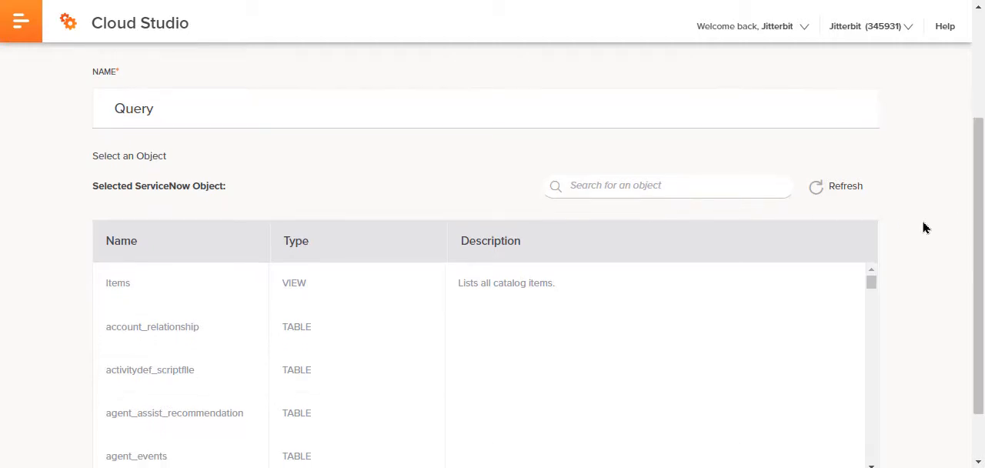
click(846, 199)
click(543, 299)
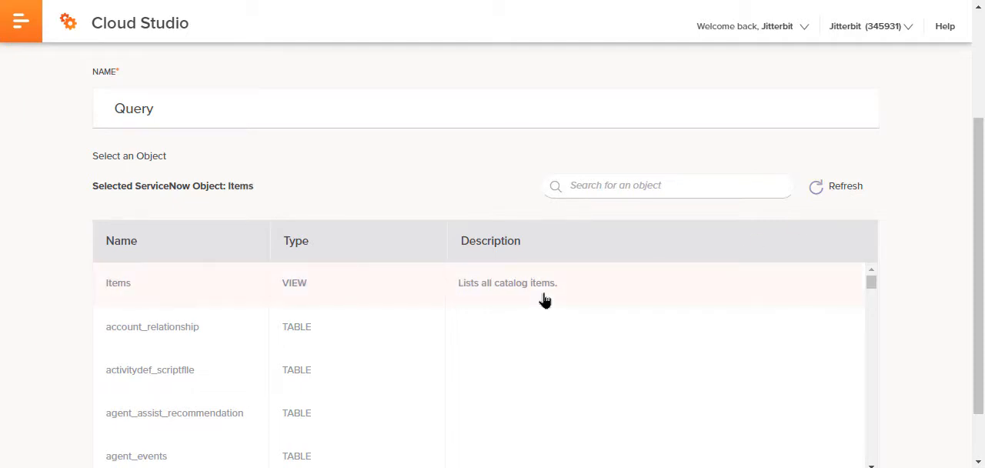
drag(978, 213, 969, 254)
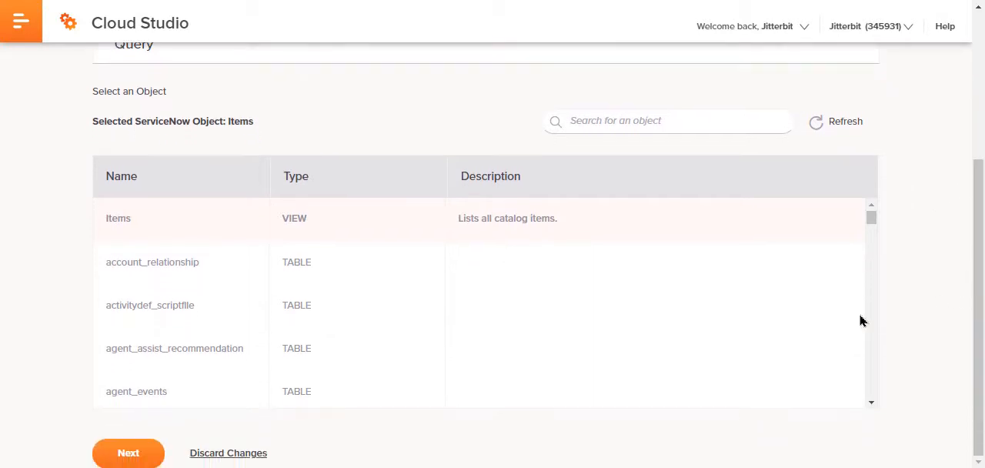
click(133, 450)
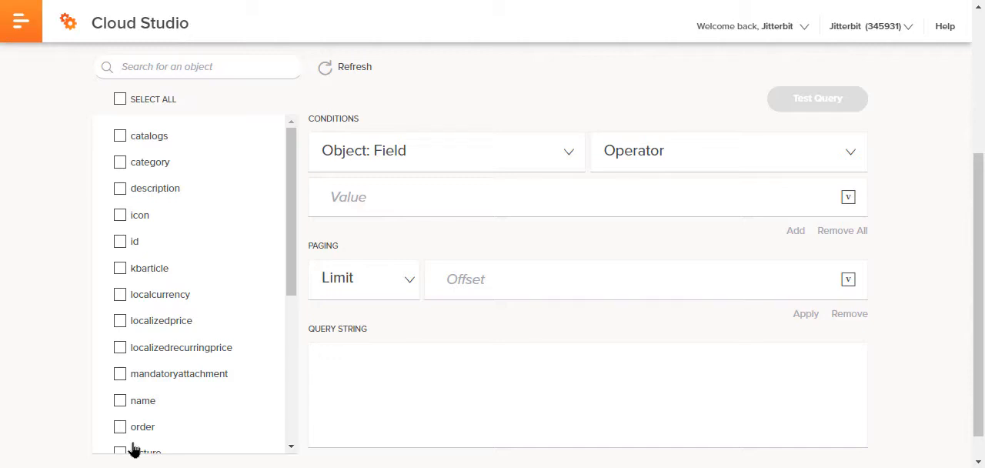
Step: Include the price and name fields of the Items object in the query
click(194, 60)
text(pric)
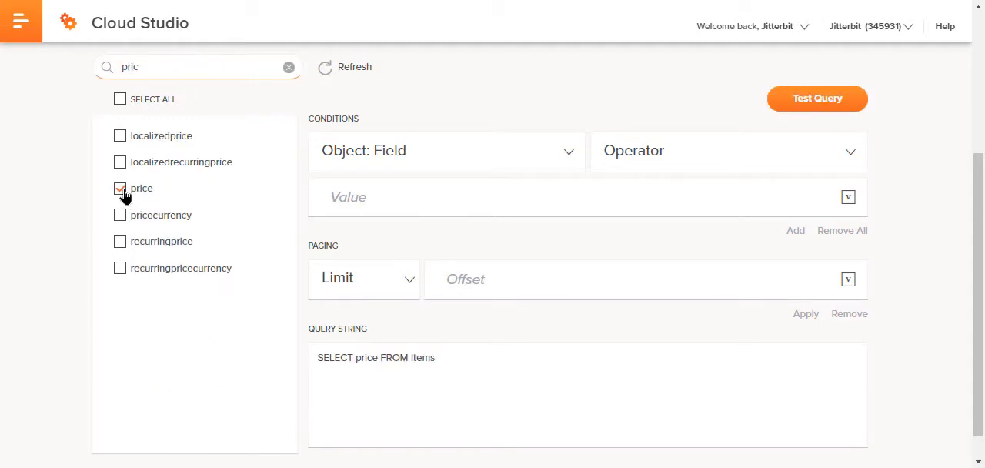
drag(165, 66, 22, 70)
text(naem)
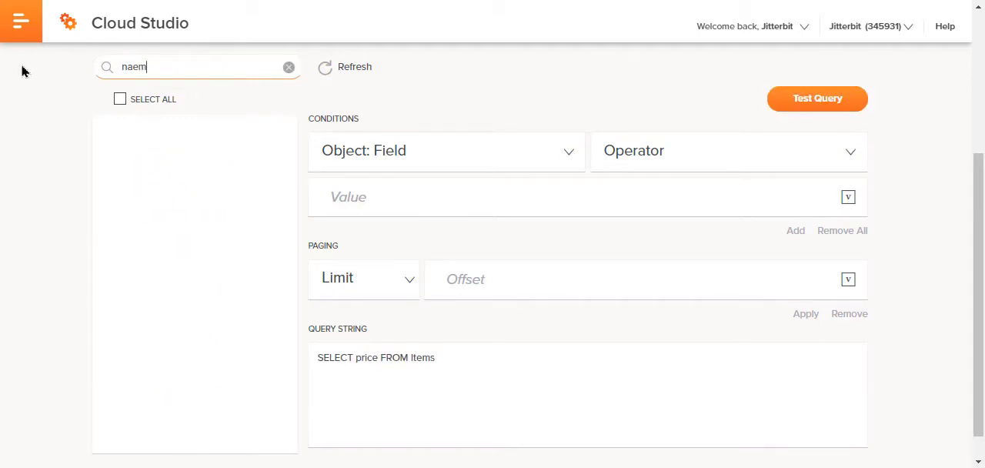
key(BackSpace)
key(BackSpace)
text(me)
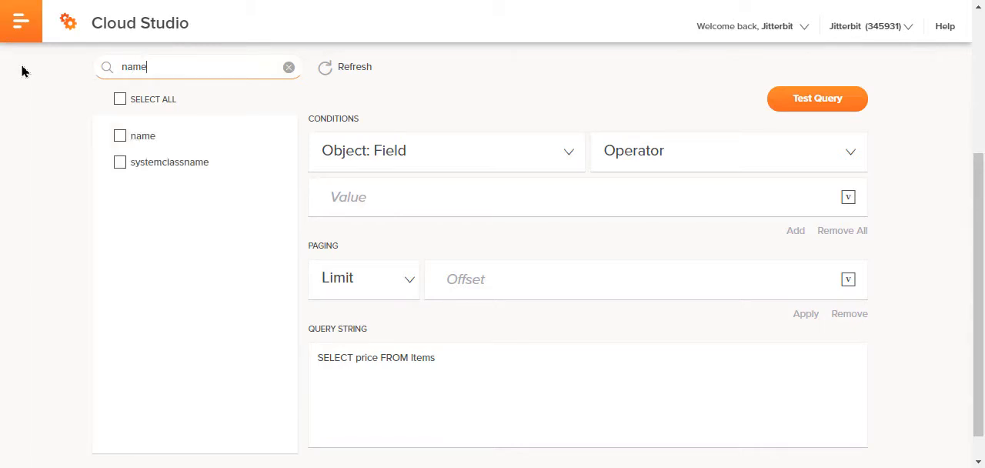
click(120, 136)
Step: Add the description and id fields to the query and clear the field search
drag(169, 68, 64, 75)
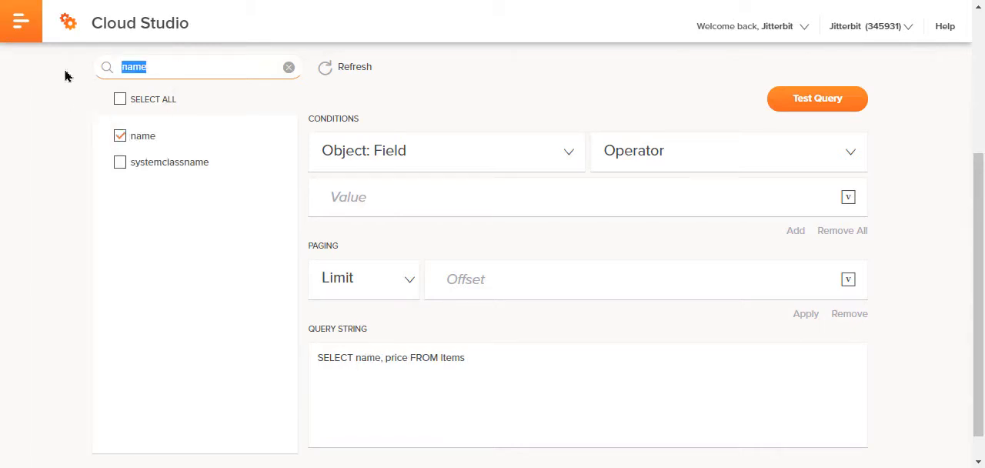
text(desc)
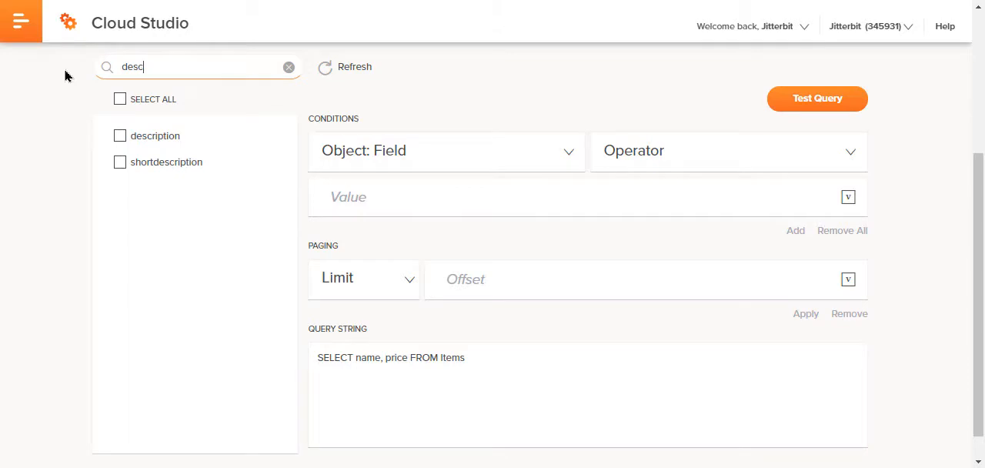
click(148, 139)
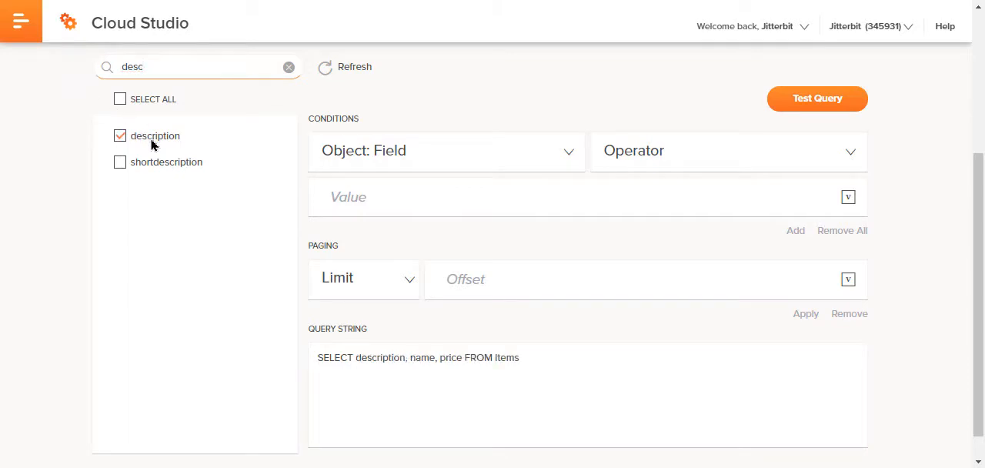
drag(154, 67, 113, 73)
text(id)
click(120, 136)
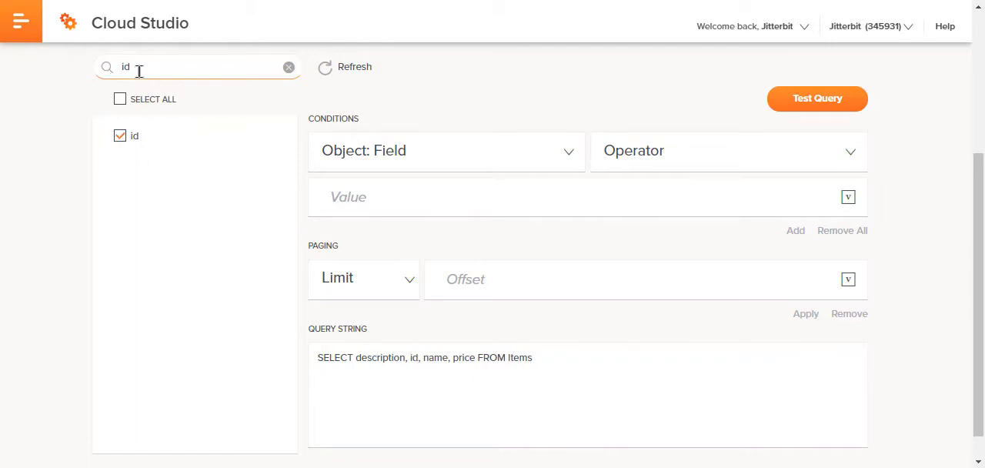
click(286, 67)
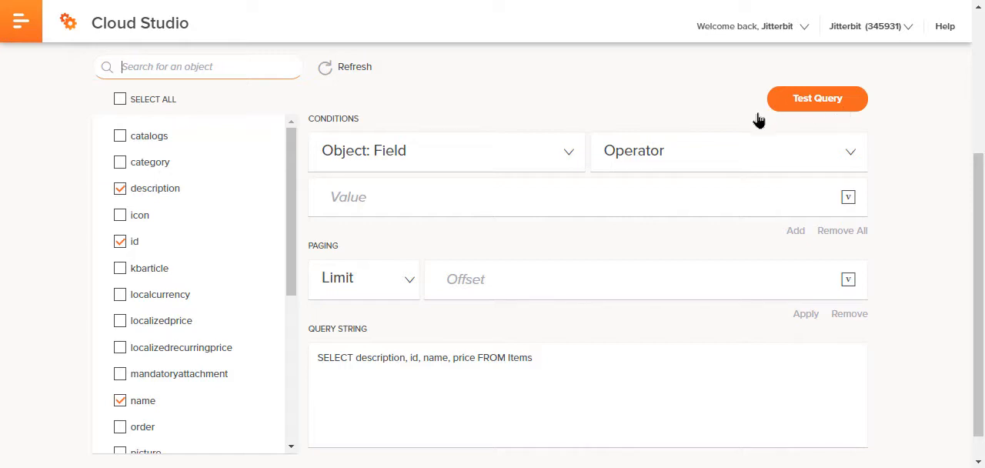
Step: Accept the query string and its data schema to finish configuring the Query activity
scroll(655, 130, down, 1)
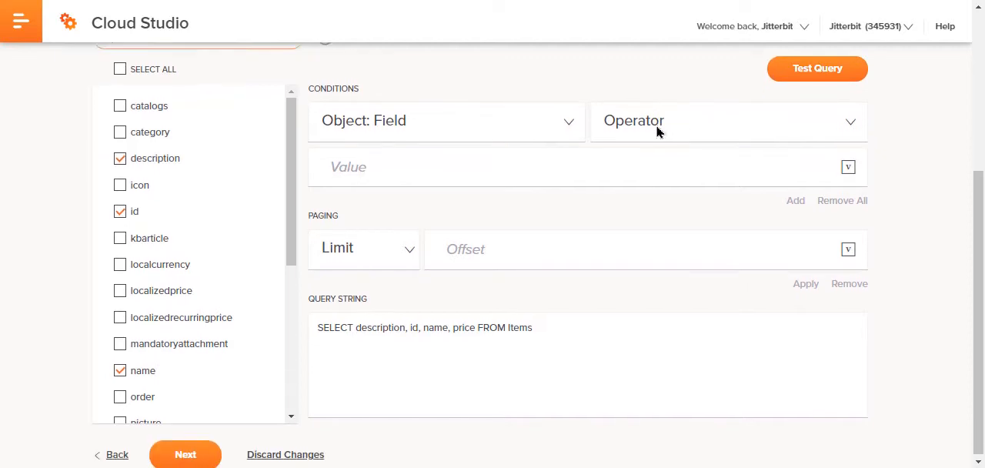
click(194, 449)
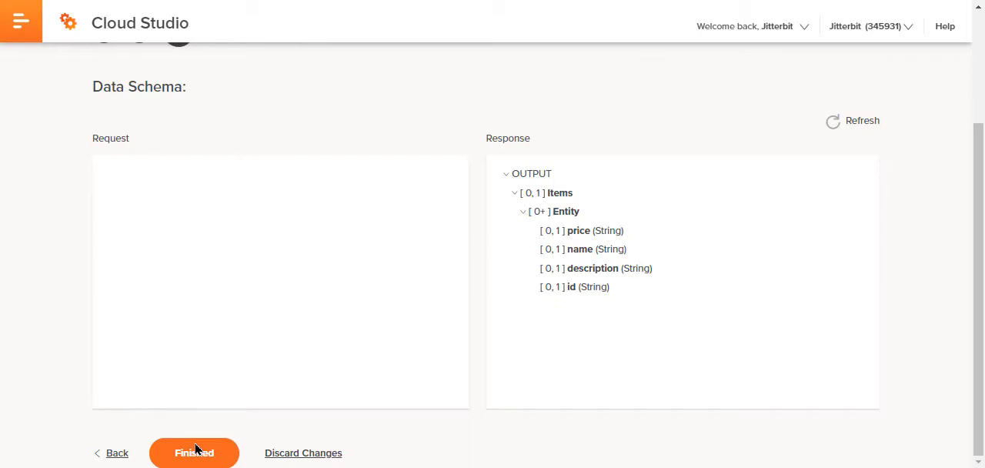
click(195, 453)
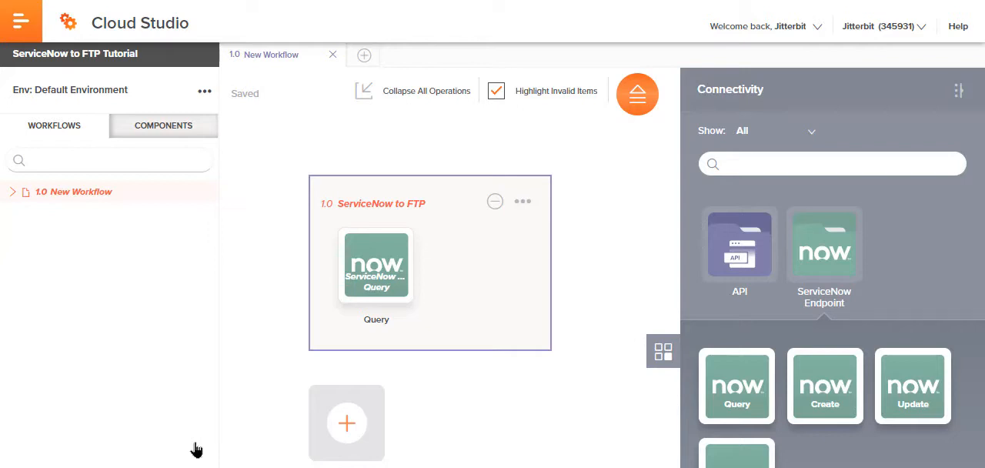
Step: Search the connectors for Ftp and open the configuration of a new FTP endpoint
click(795, 158)
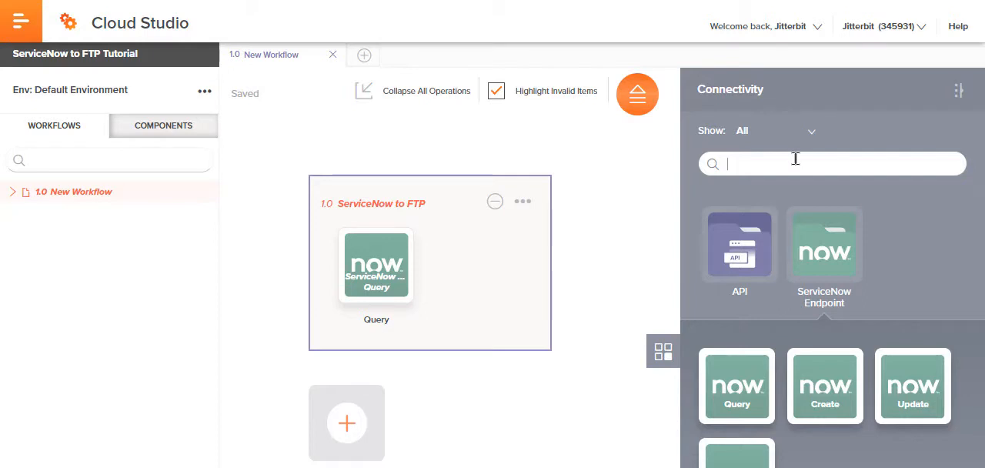
text(Ft)
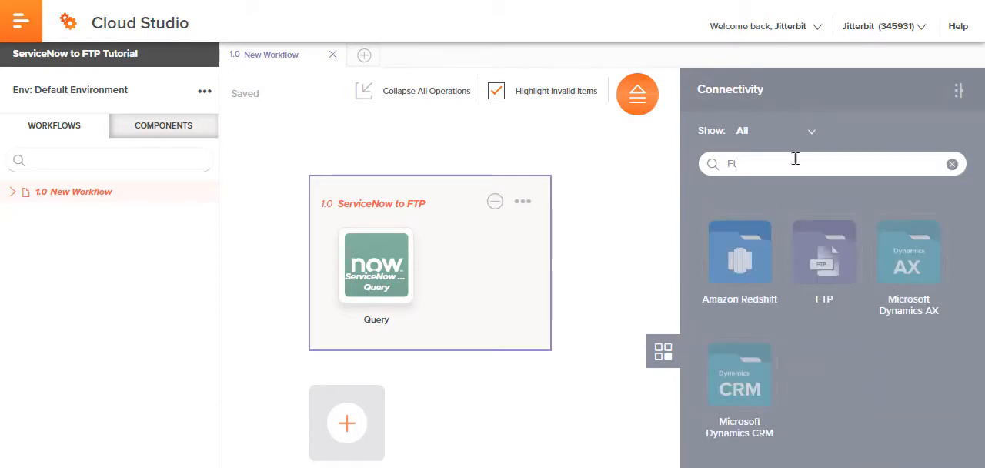
text(p)
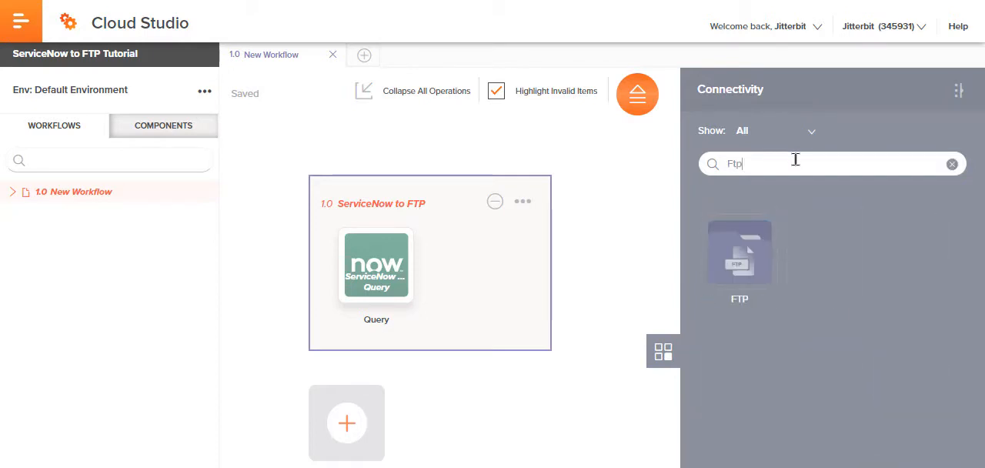
click(754, 250)
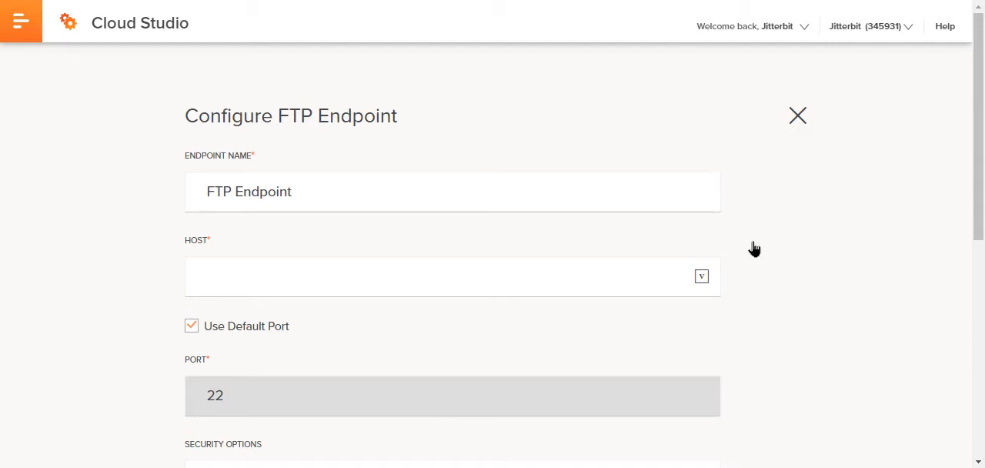
Step: Set the FTP endpoint's host to training2.jitterbit.com
click(564, 286)
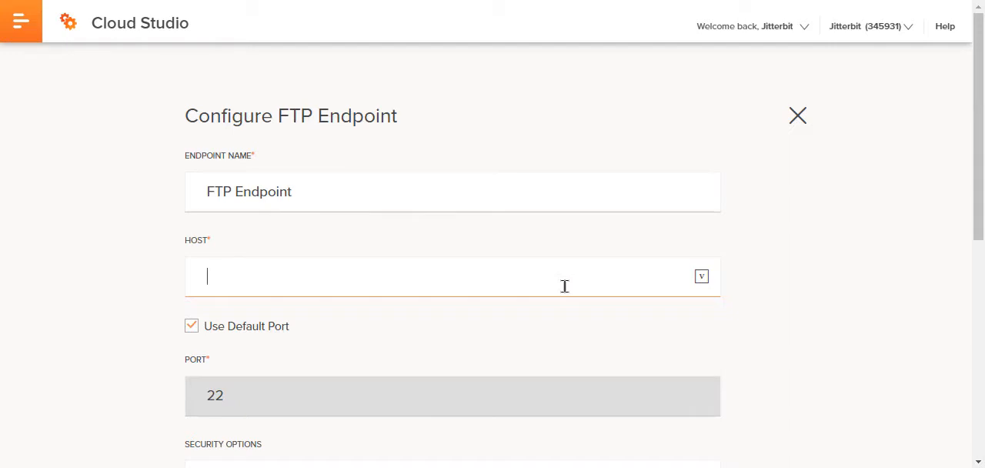
text(training2.jitterbit.)
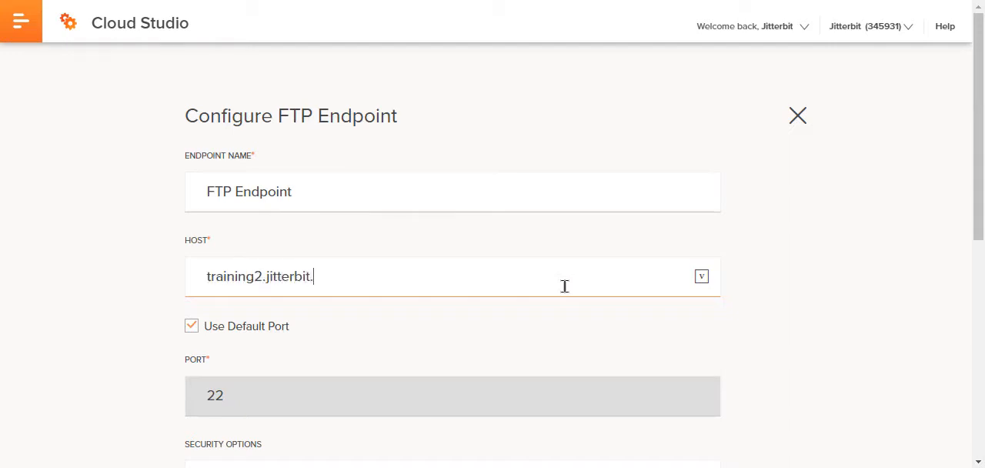
text(com)
Step: Enter the FTP account's username and password in the endpoint configuration
scroll(564, 287, down, 5)
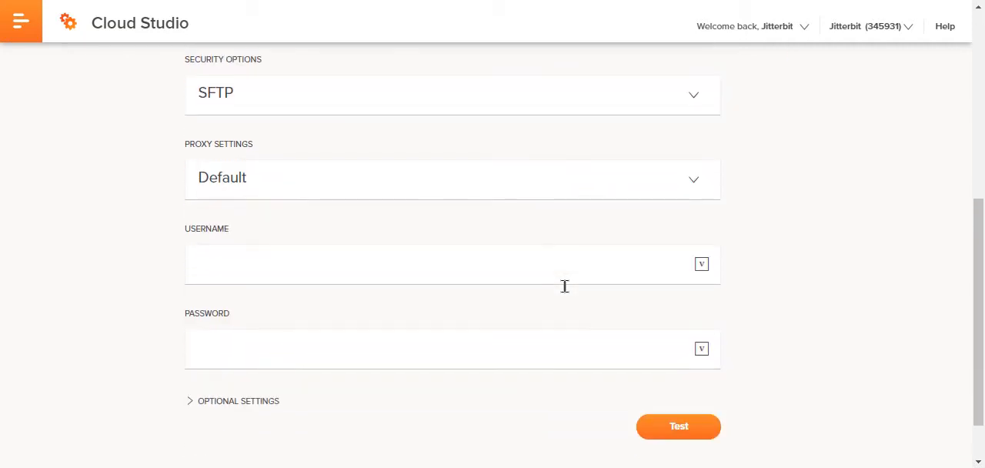
click(562, 271)
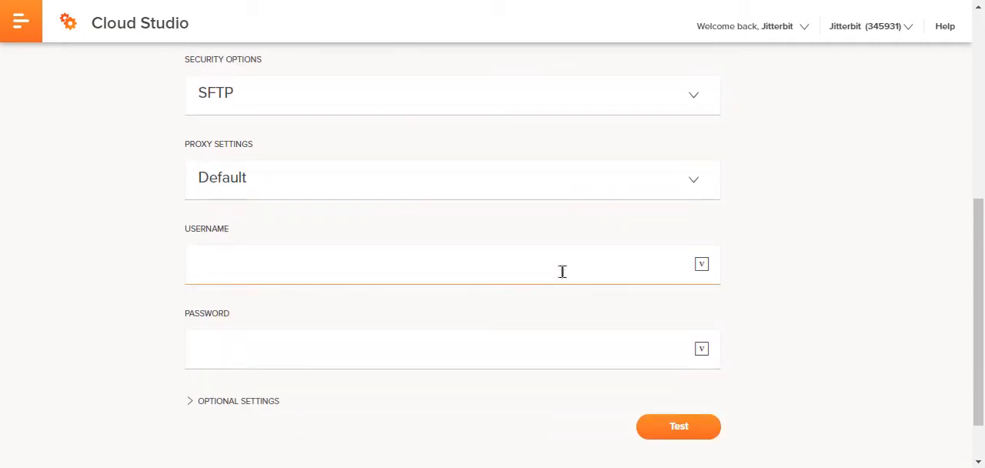
text(Jitterbit.Training)
key(Tab)
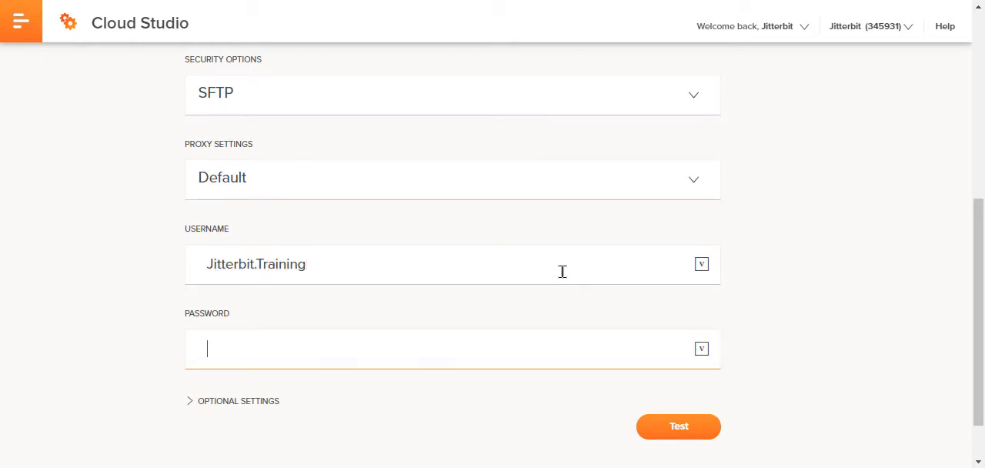
text(••••••••)
Step: Test the FTP endpoint's connection and save its configuration
click(688, 424)
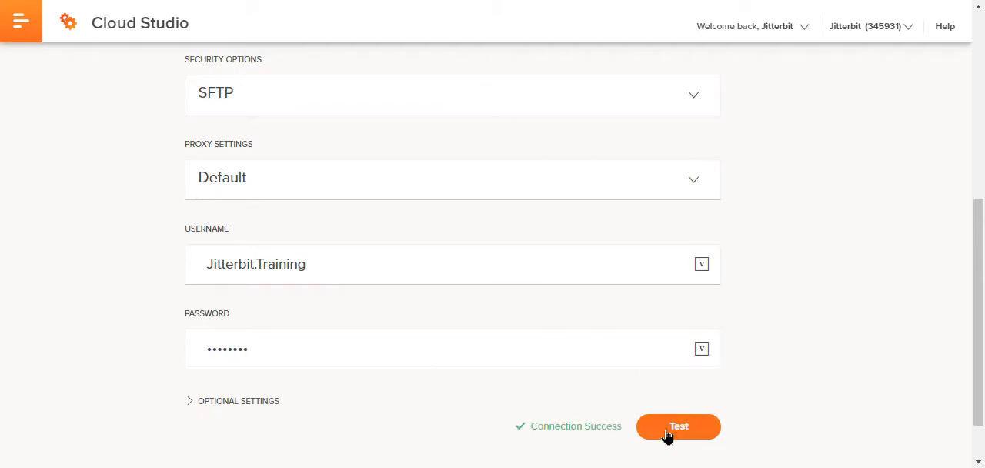
scroll(613, 431, down, 2)
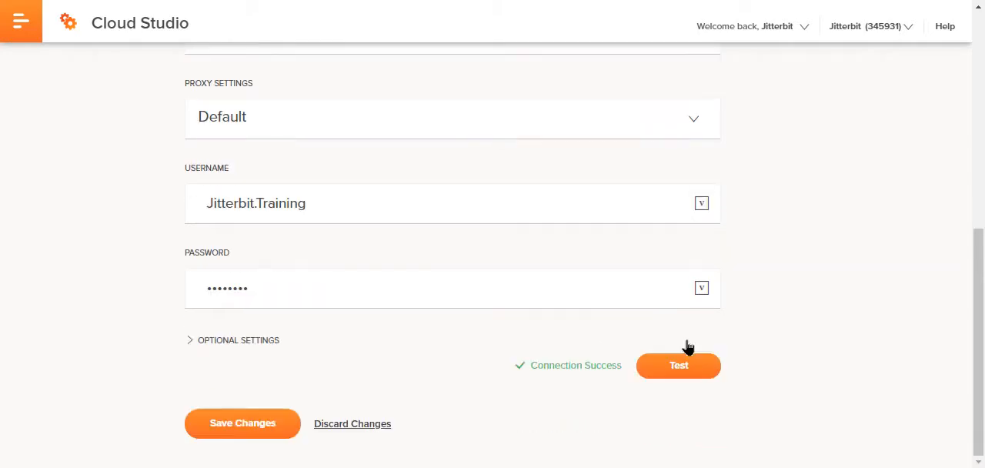
click(222, 433)
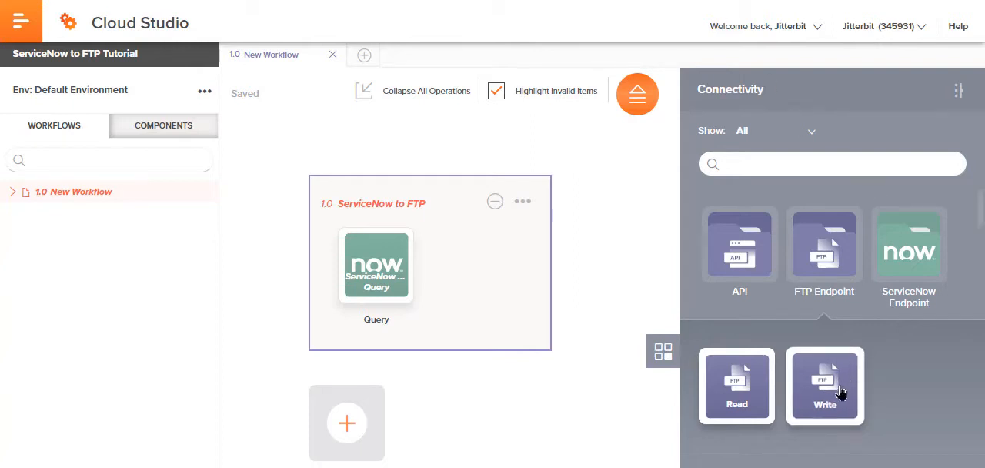
Step: Add an FTP Write activity after the Query in the ServiceNow to FTP operation and open its configuration
drag(837, 394, 494, 255)
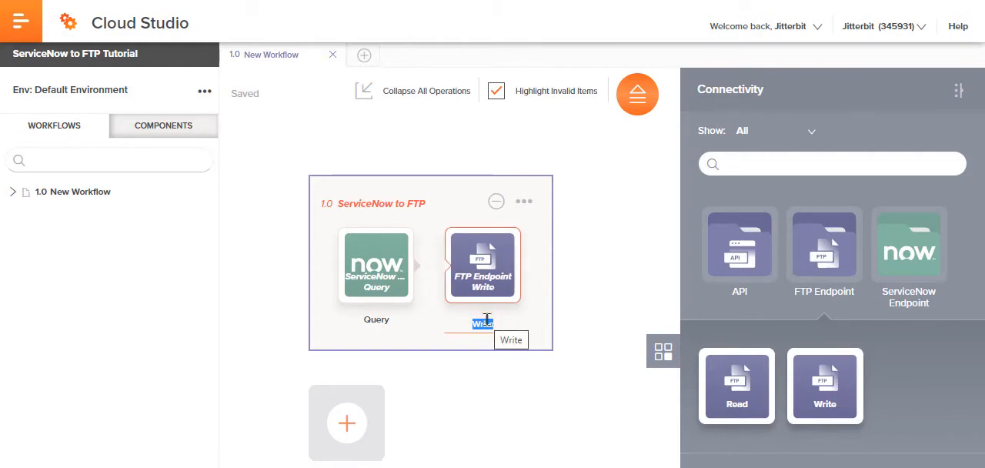
double_click(471, 283)
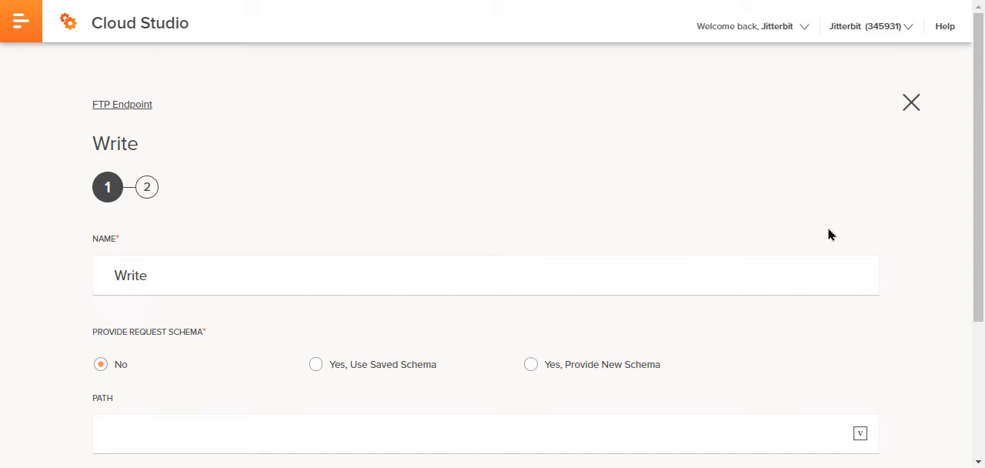
Step: Set the Write activity's filename to result_ followed by the date and time filename keywords and the .json extension
drag(972, 174, 962, 308)
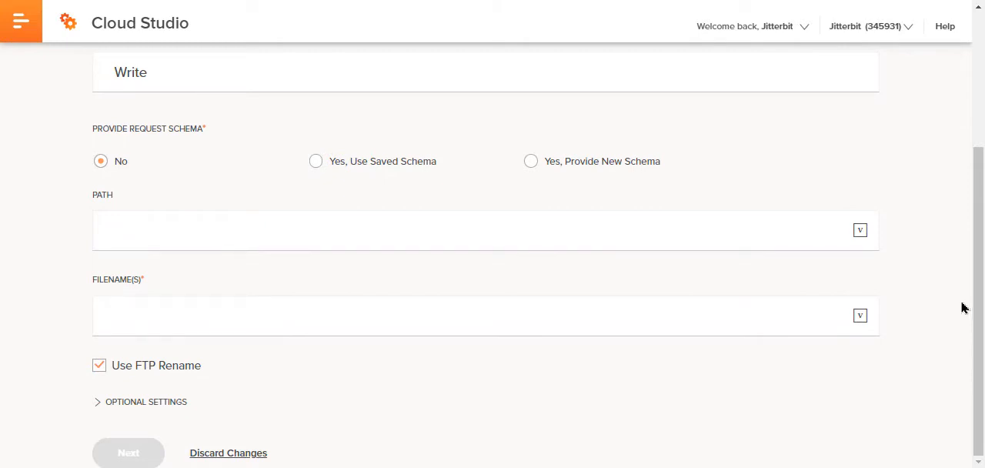
click(367, 315)
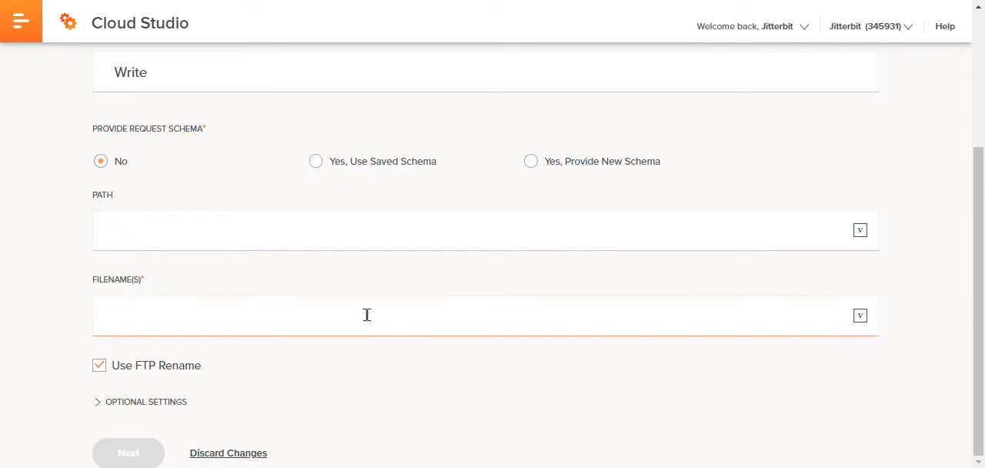
text(result)
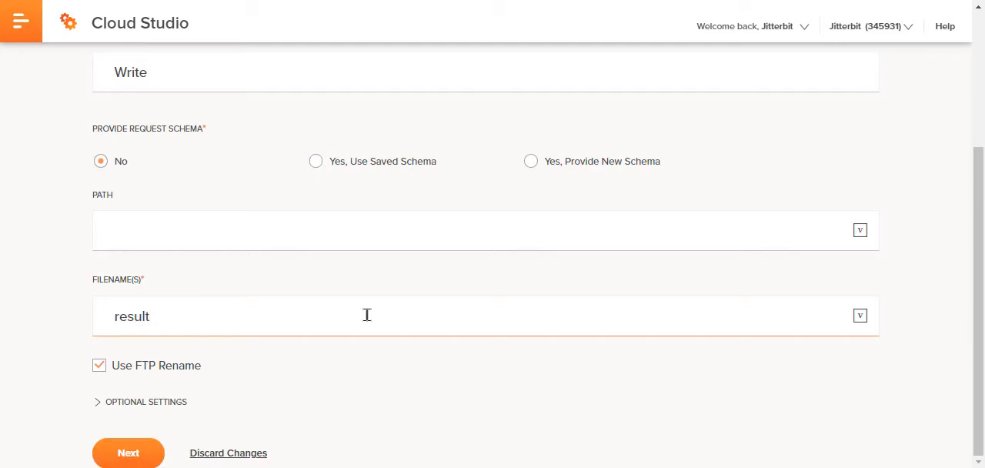
text(_[)
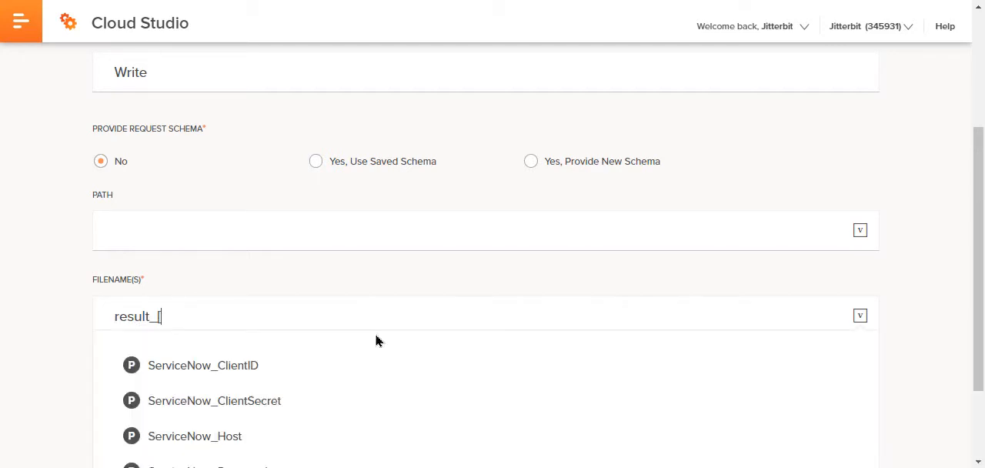
text(date)
click(217, 365)
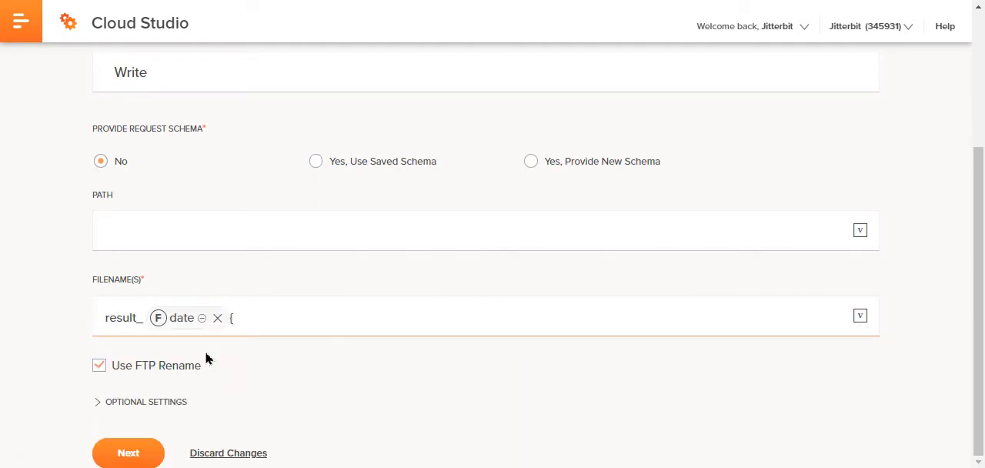
text([tim)
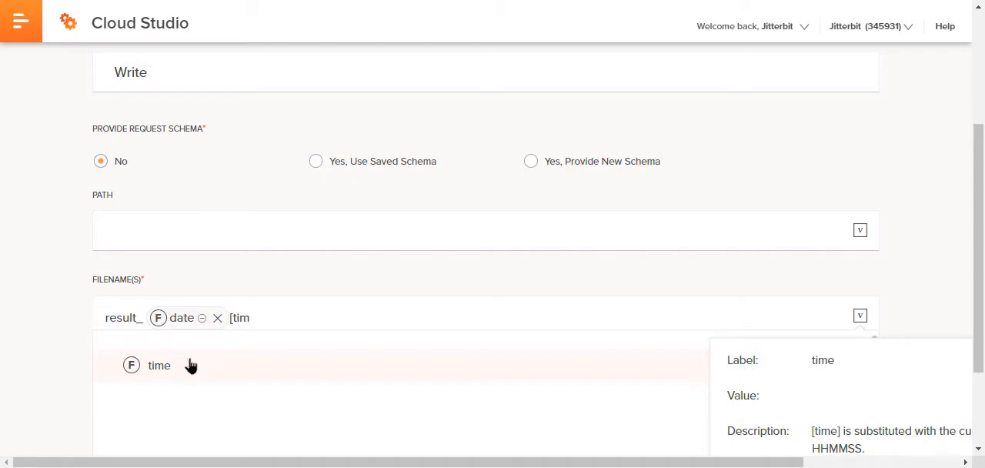
click(189, 365)
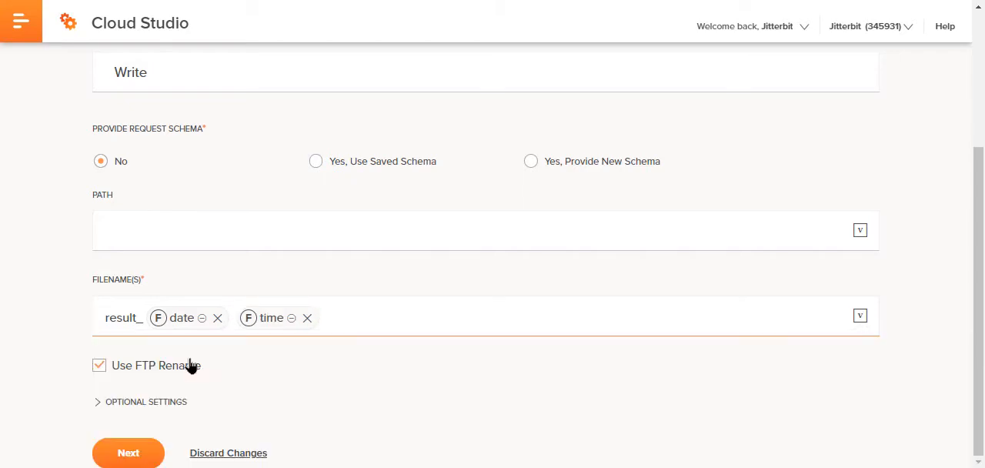
text(.json)
Step: Turn off Use FTP Rename and finish configuring the Write activity with its empty data schema
click(192, 366)
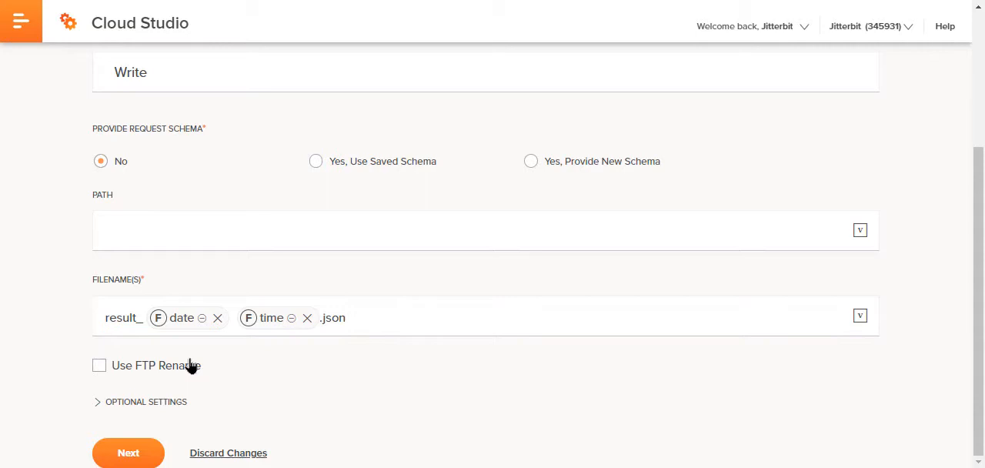
click(143, 459)
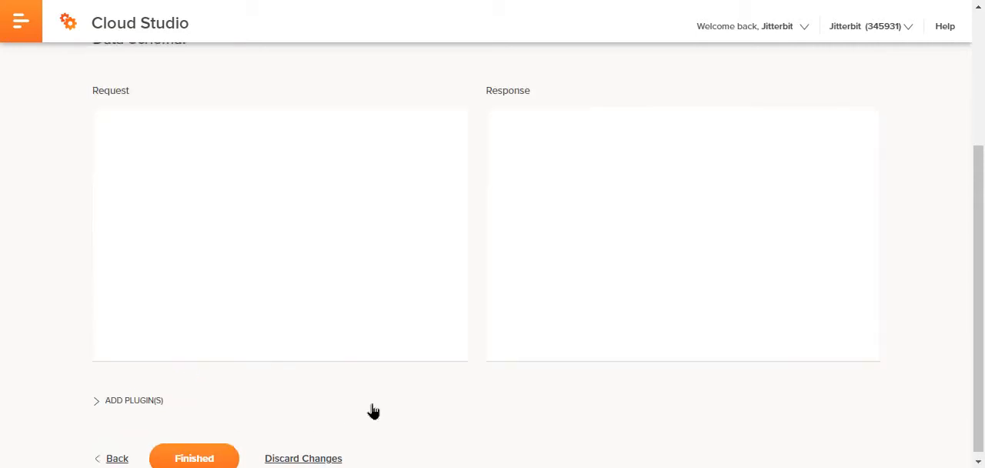
click(187, 460)
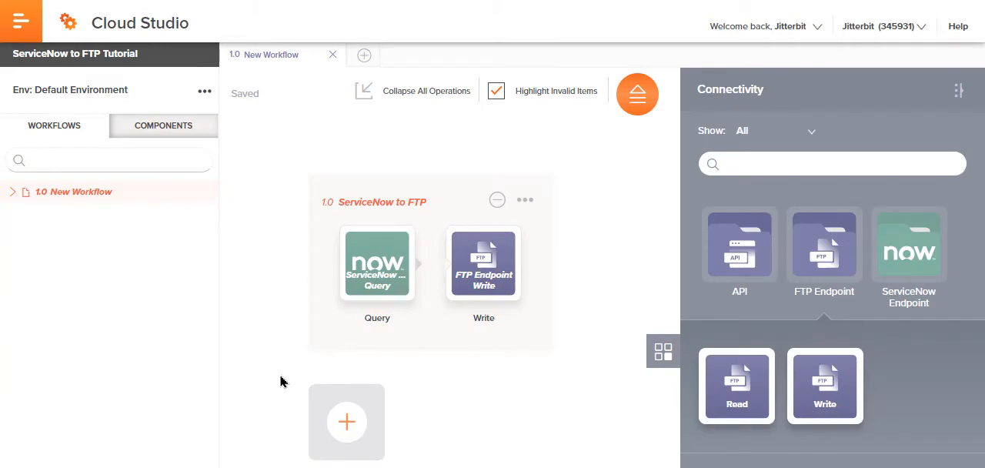
Step: Insert a new transformation between the Query and Write activities
mouse_move(433, 280)
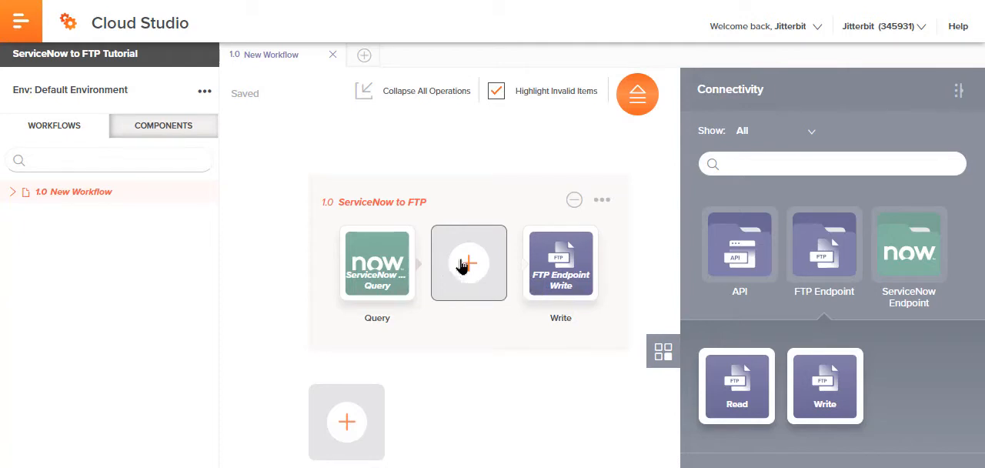
click(462, 265)
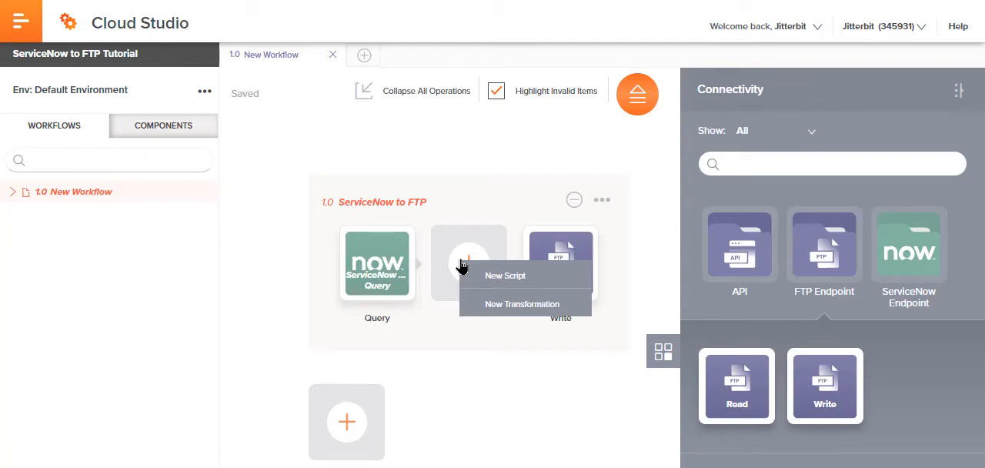
click(503, 305)
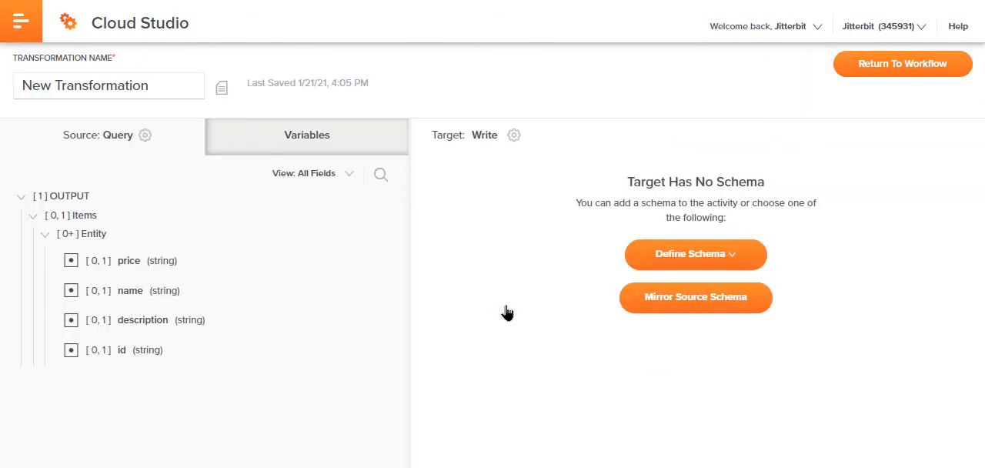
Step: Rename the transformation as ServiceNow to FTP
drag(180, 86, 8, 92)
key(BackSpace)
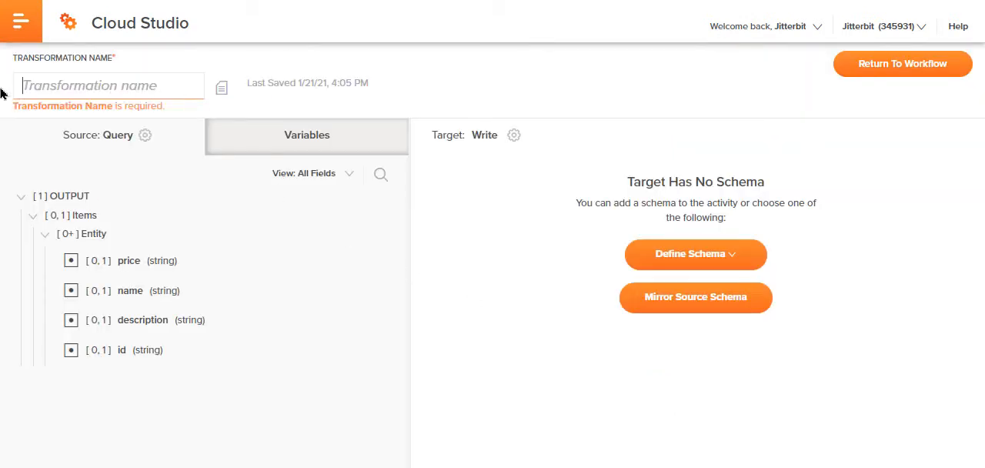
text(Service)
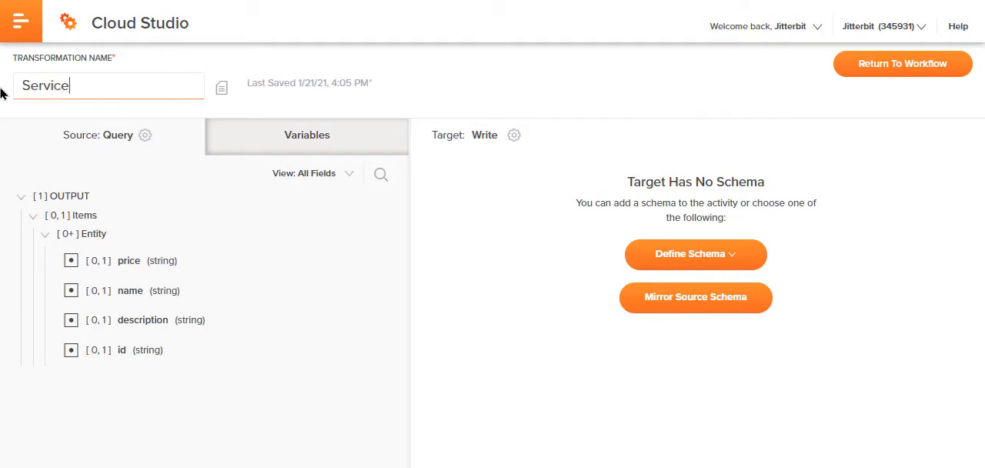
text(Now to FTP)
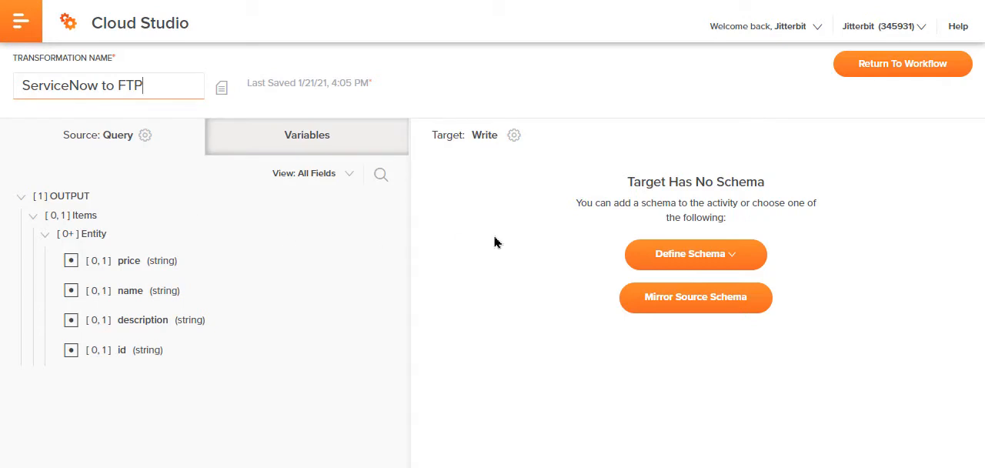
Step: Define the Write target's schema from a sample file, providing a new schema named JSON Schema
click(736, 257)
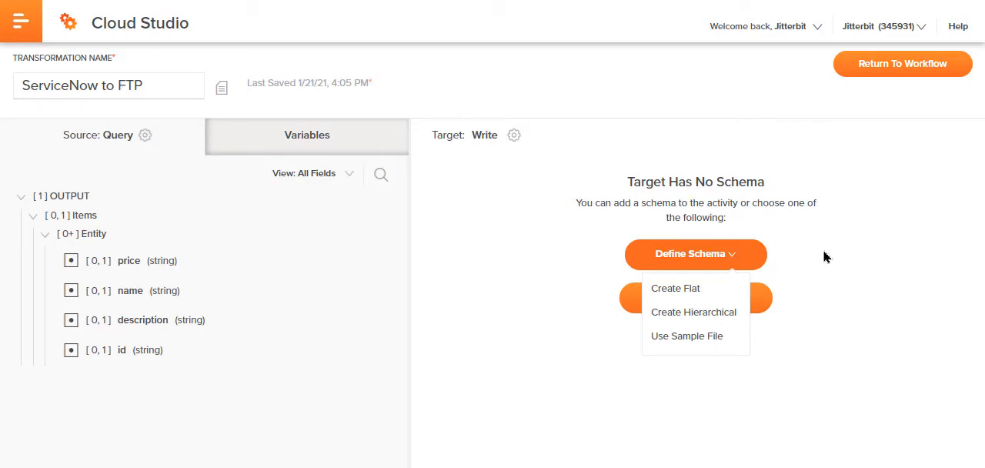
click(721, 252)
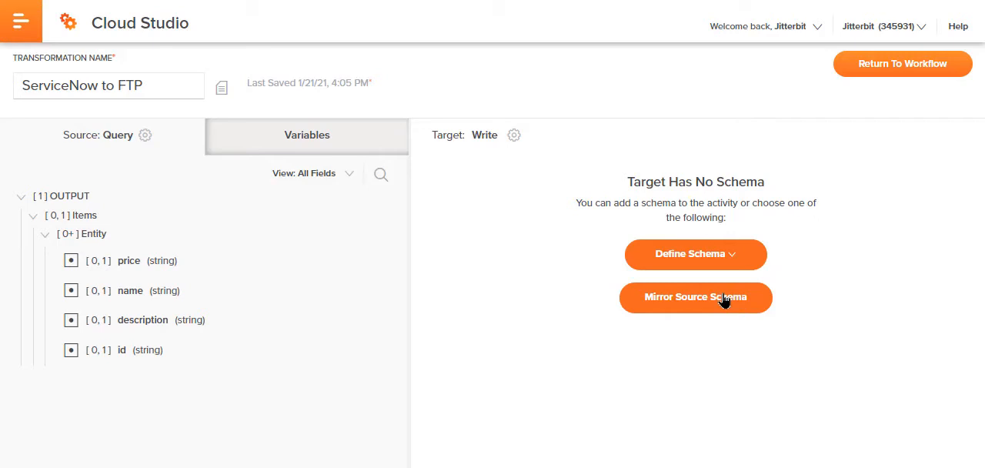
click(736, 261)
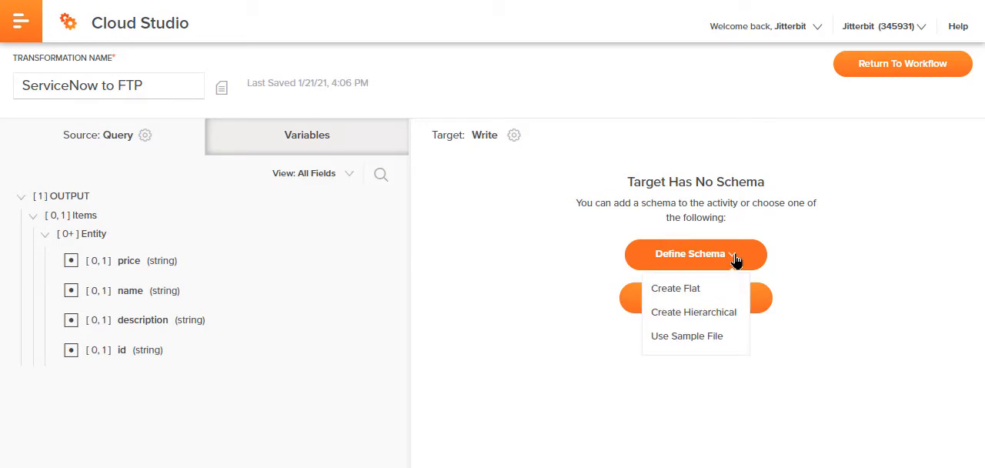
click(697, 336)
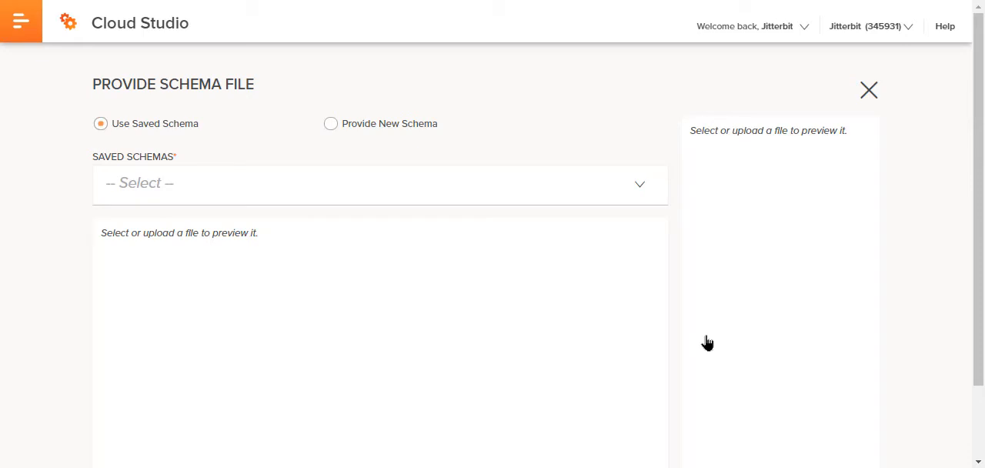
click(348, 129)
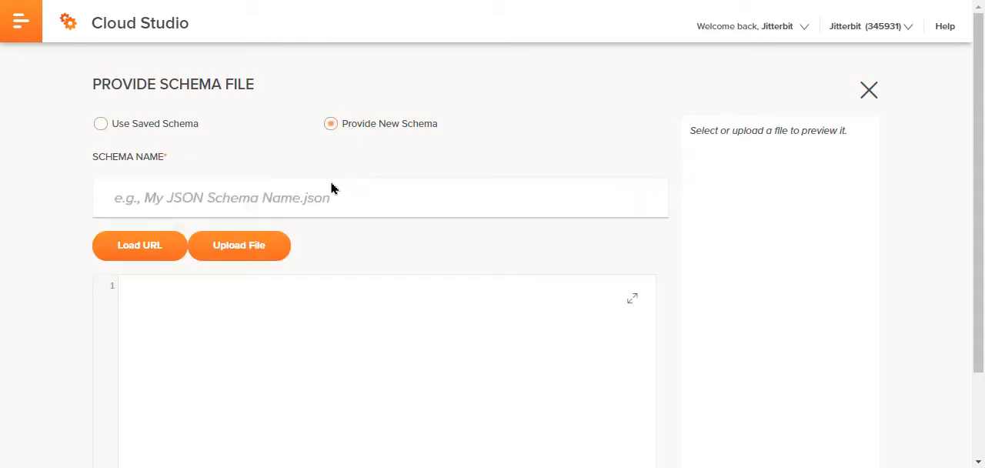
click(312, 205)
text(JS)
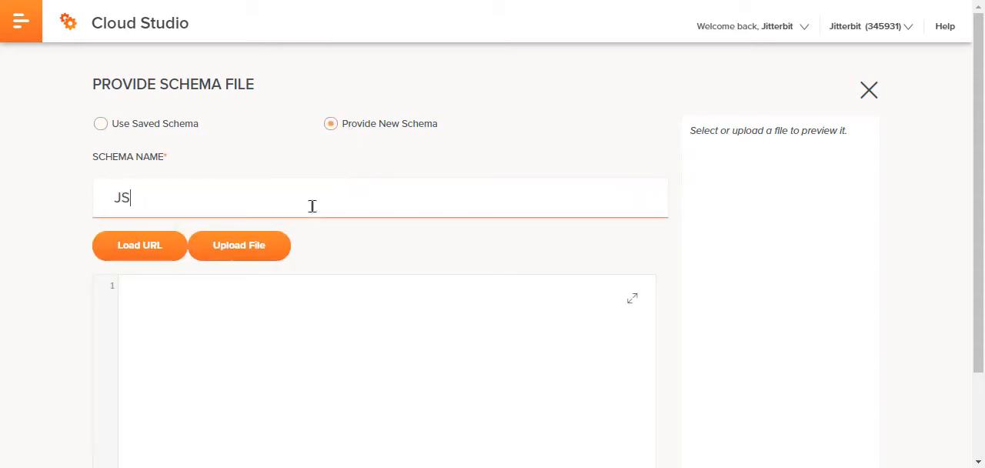
text(ON Schema)
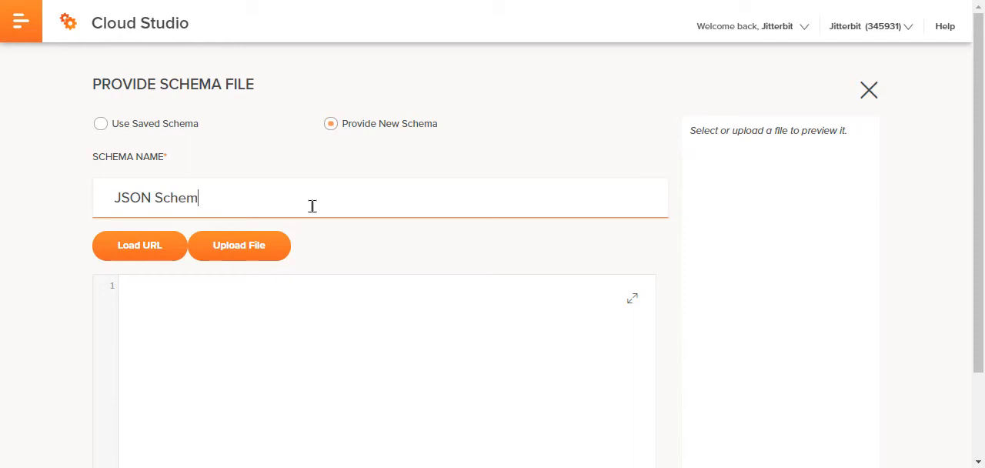
Step: Paste the sample JSON array with empty ID, Name, Description and Price strings, save the schema and finish
click(292, 296)
text([{   "ID": "",   "Name": "",   "Description": "",   "Price": "" }])
scroll(217, 221, down, 1)
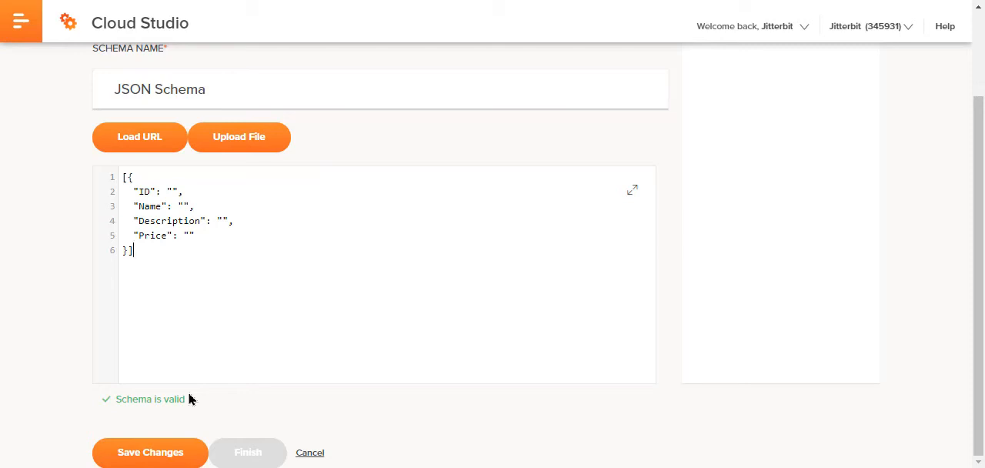
click(173, 451)
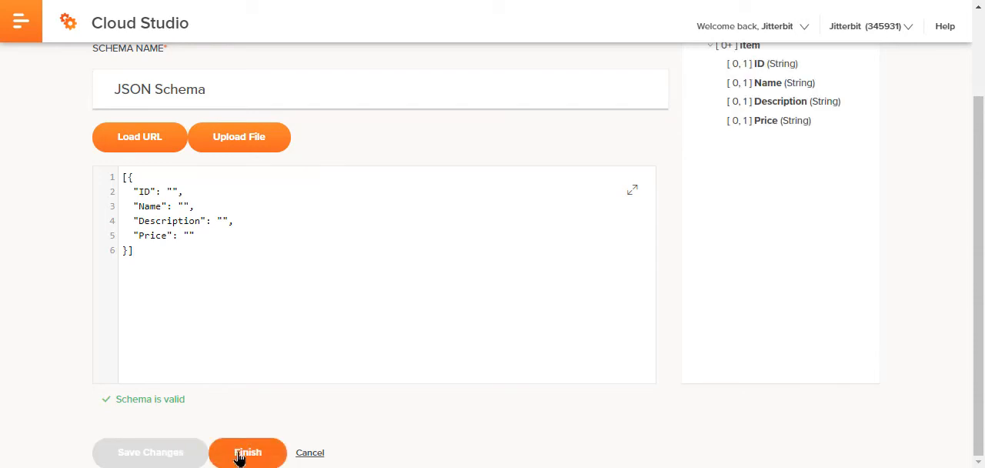
click(246, 454)
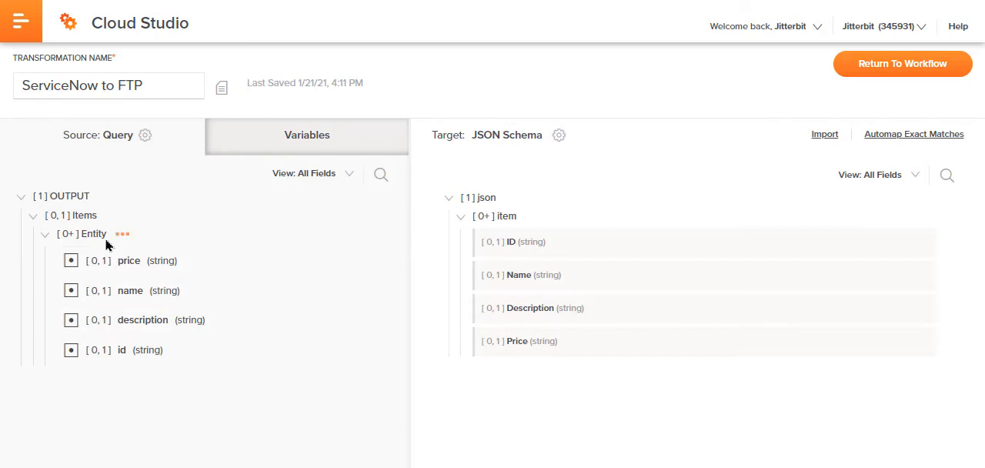
Step: Map the source Entity node with its matching child fields onto the target item node and return to the workflow
drag(100, 241, 510, 224)
click(569, 262)
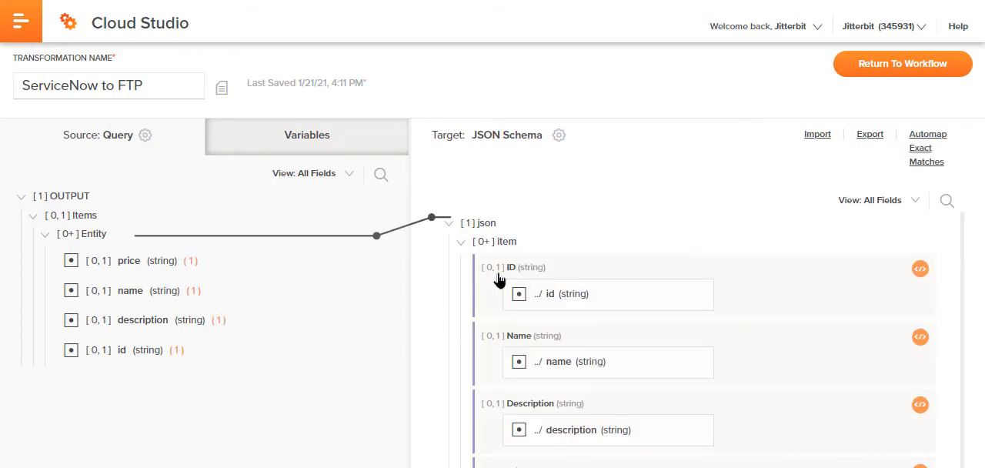
click(848, 68)
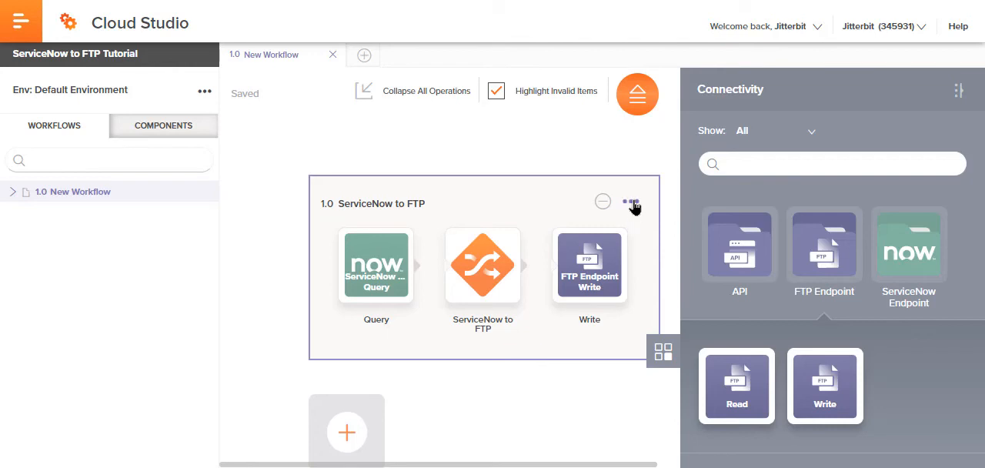
Step: Deploy and run the ServiceNow to FTP operation, then open its run status details
click(631, 203)
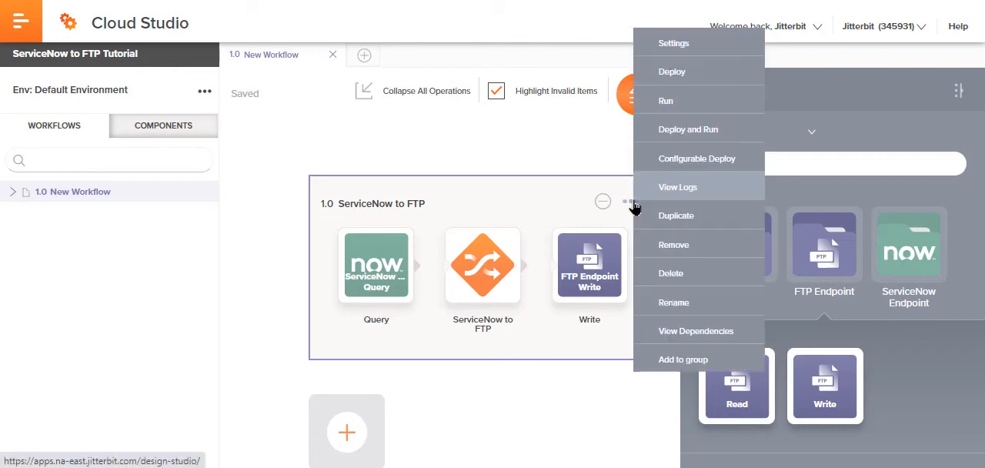
click(666, 136)
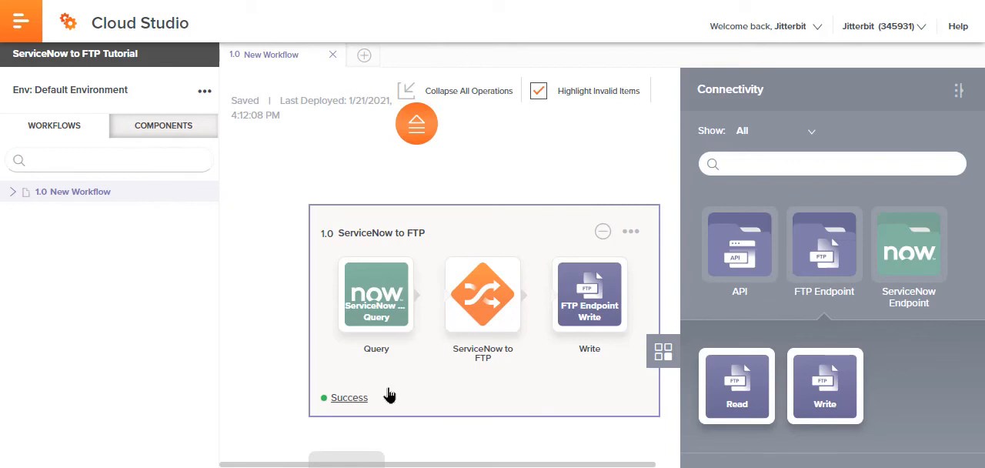
click(351, 398)
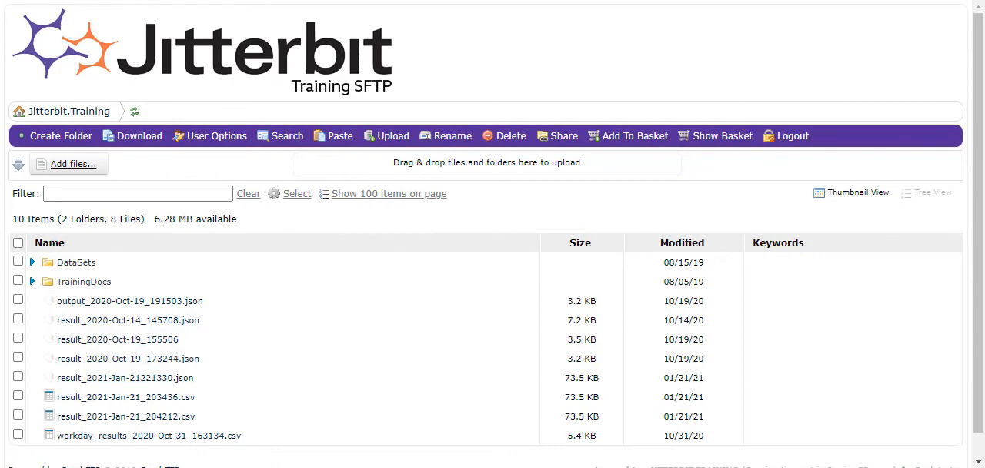
Step: Download result_2021-Jan-21221330.json from the training SFTP site and examine its item records in Notepad
click(129, 381)
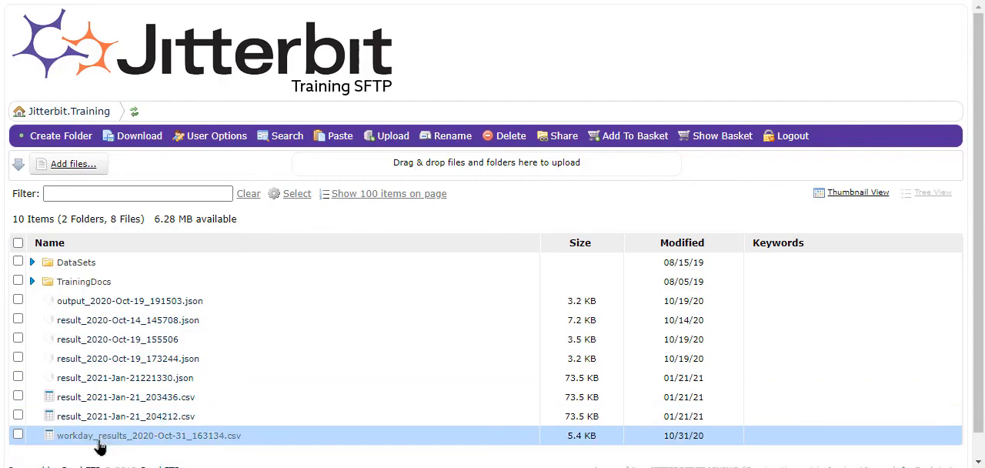
click(77, 456)
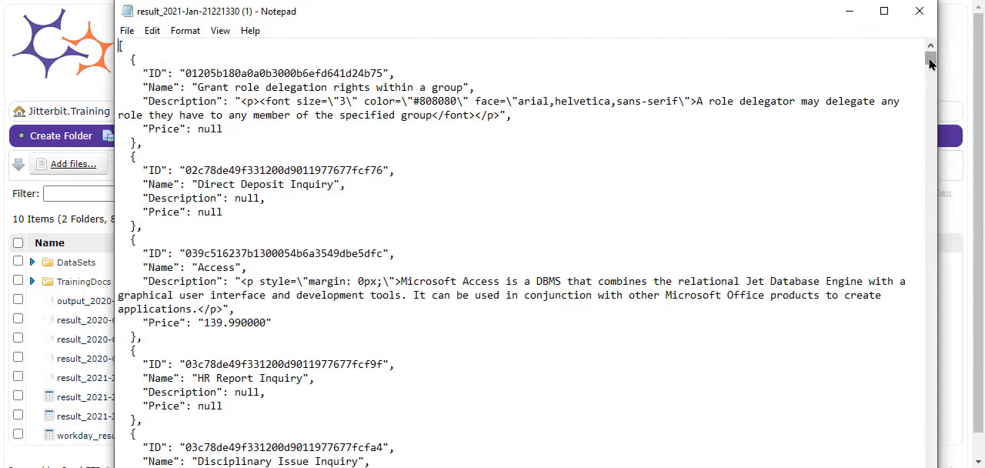
drag(930, 64, 943, 89)
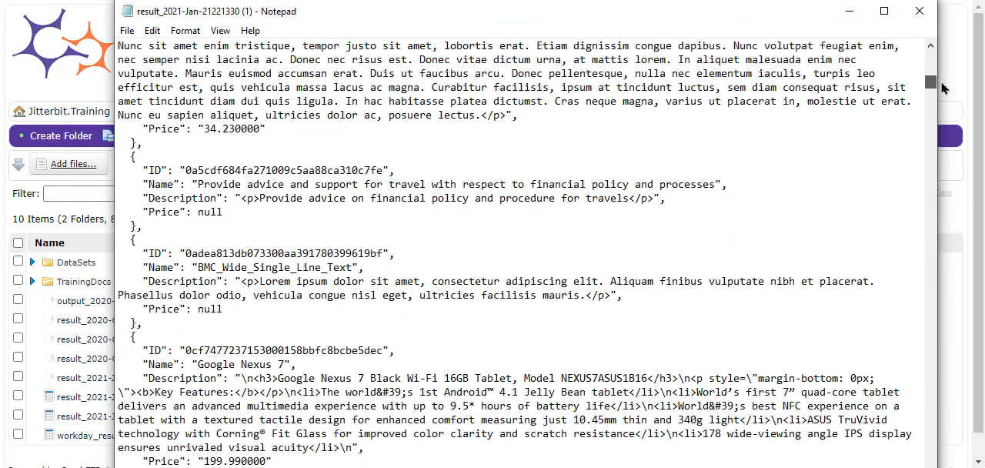